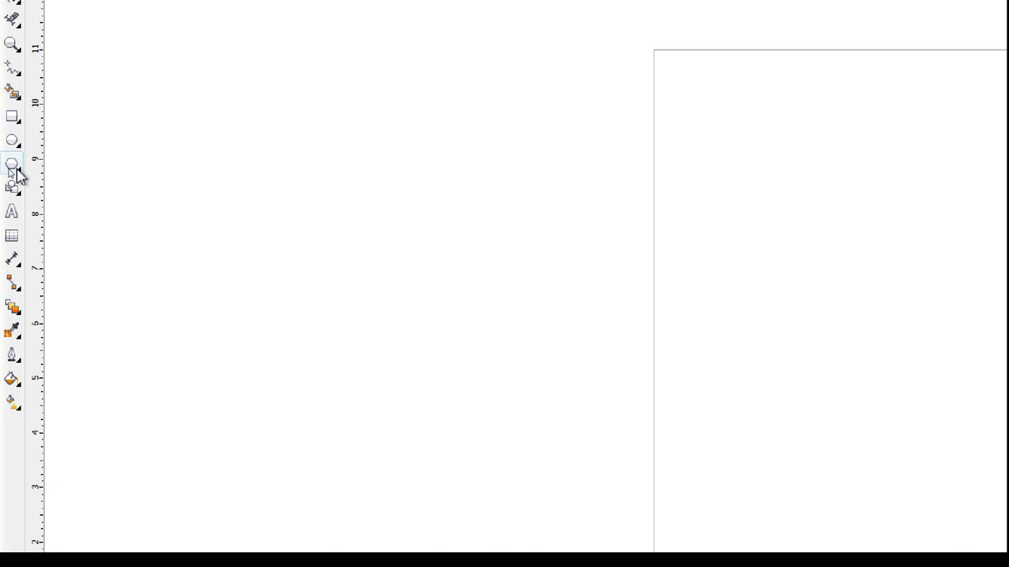
Draw a polygon about 3.6 inches tall on the page and set its number of sides to 6
{"action": "left_click", "coordinate": [12, 165]}
{"action": "left_click_drag", "start_coordinate": [740, 246], "coordinate": [948, 446]}
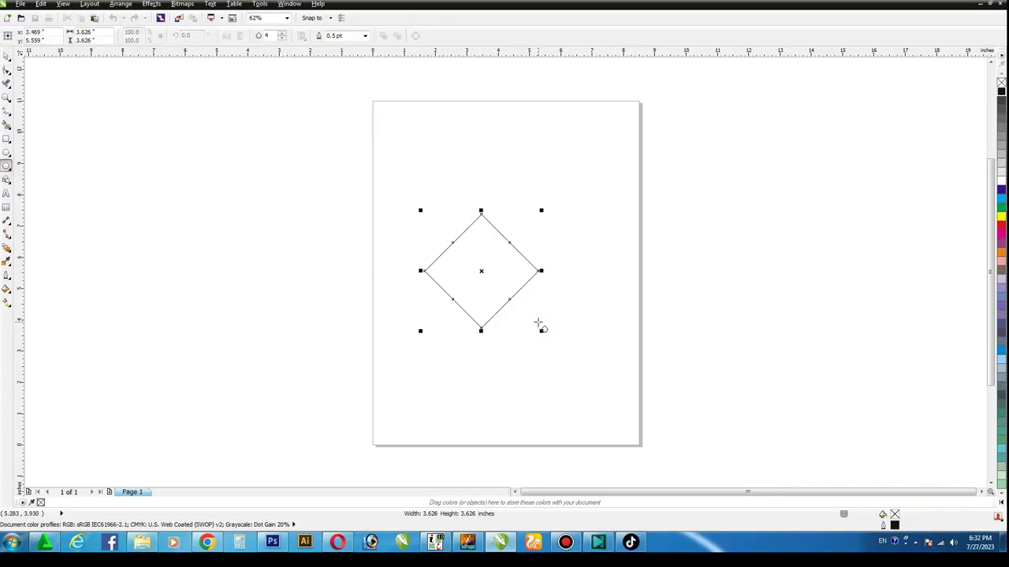
{"action": "left_click", "coordinate": [281, 32]}
{"action": "left_click", "coordinate": [281, 32]}
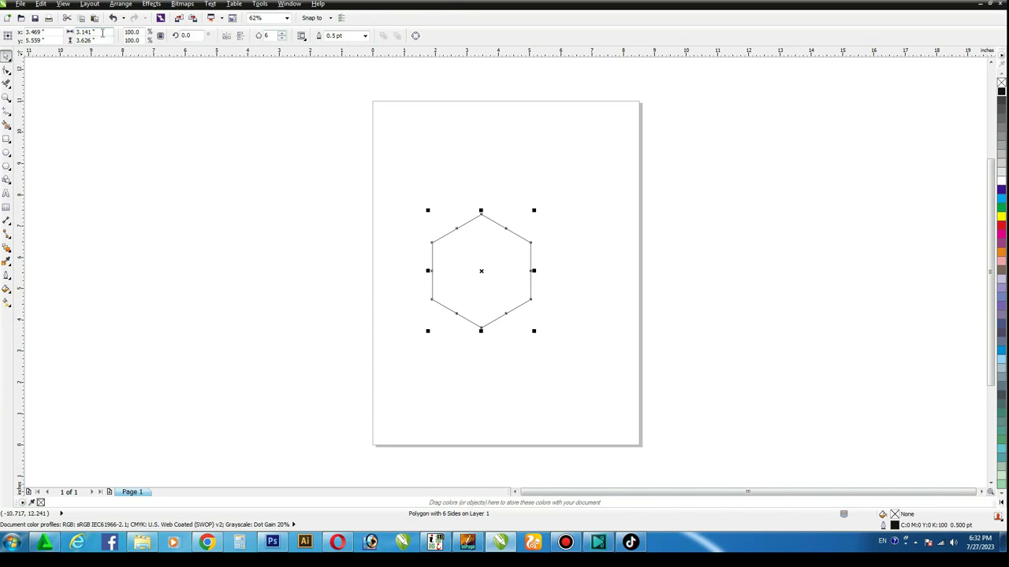
Set the hexagon's width to 3.792 inches with proportions kept, and centre it on the page
{"action": "left_click", "coordinate": [102, 32]}
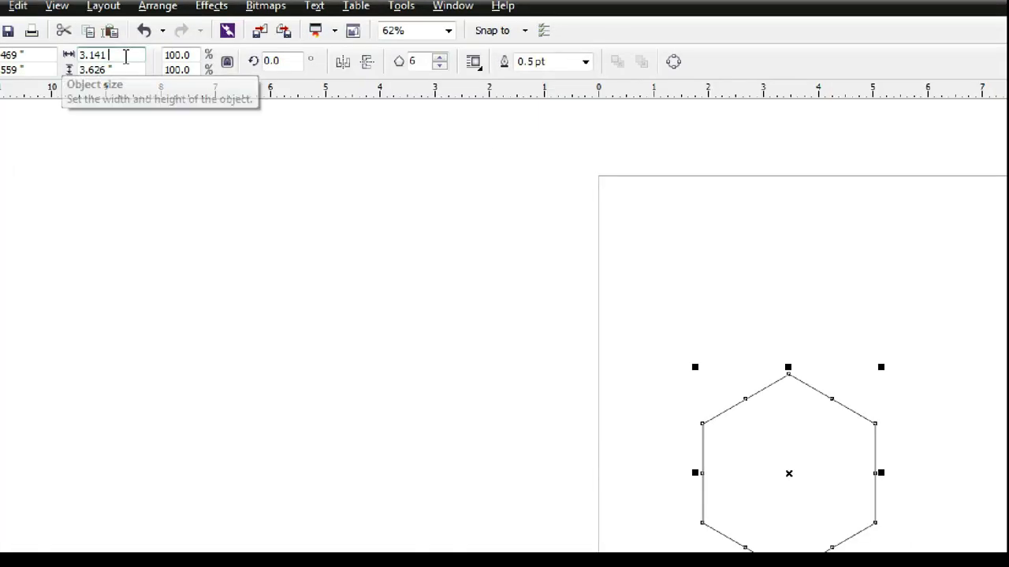
{"action": "key", "text": "BackSpace"}
{"action": "key", "text": "BackSpace"}
{"action": "key", "text": "BackSpace"}
{"action": "key", "text": "BackSpace"}
{"action": "key", "text": "BackSpace"}
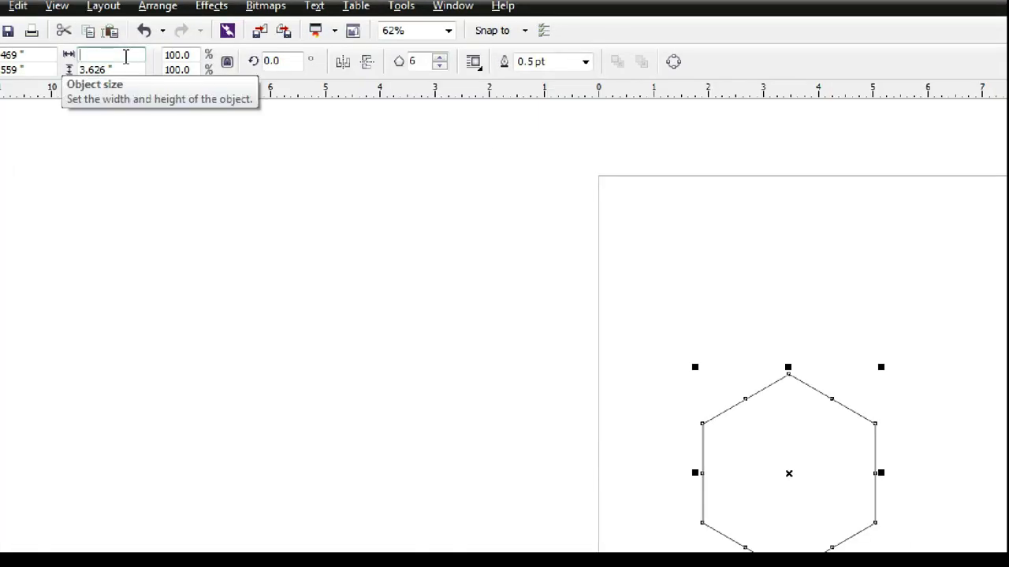
{"action": "type", "text": "3.792"}
{"action": "key", "text": "Return"}
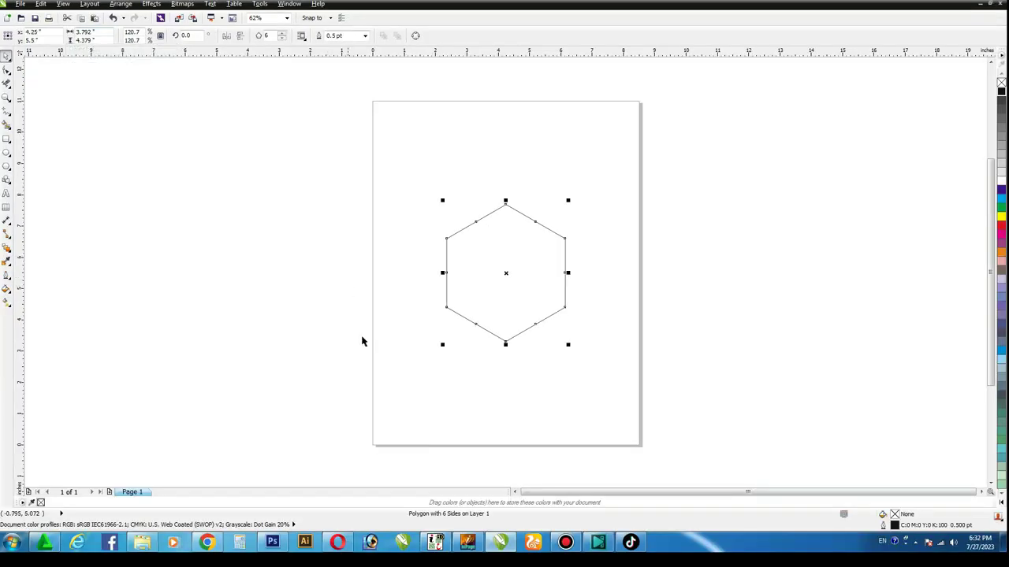
Copy the hexagon and paste a duplicate in the same place
{"action": "left_click", "coordinate": [40, 4]}
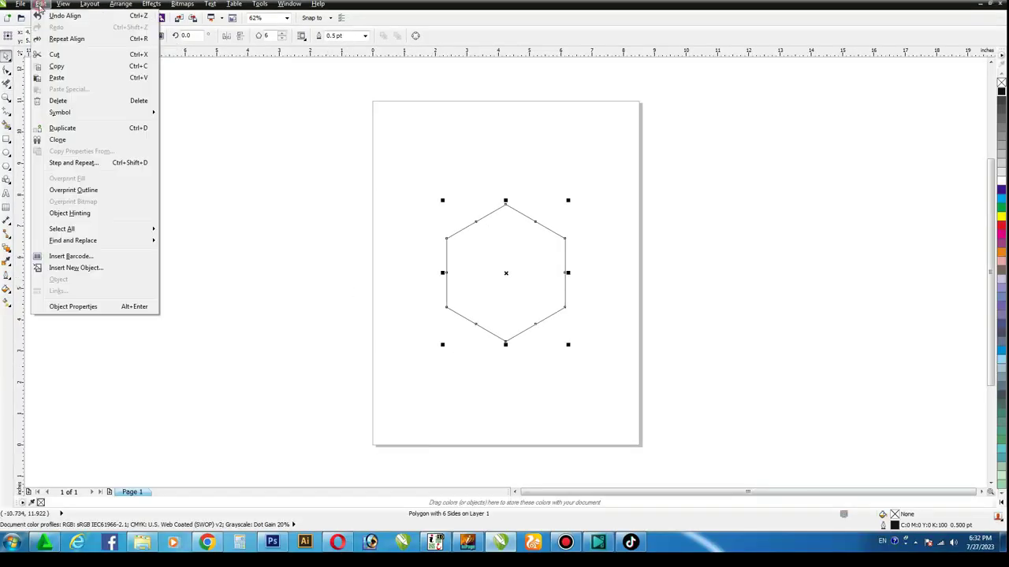
{"action": "left_click", "coordinate": [57, 67]}
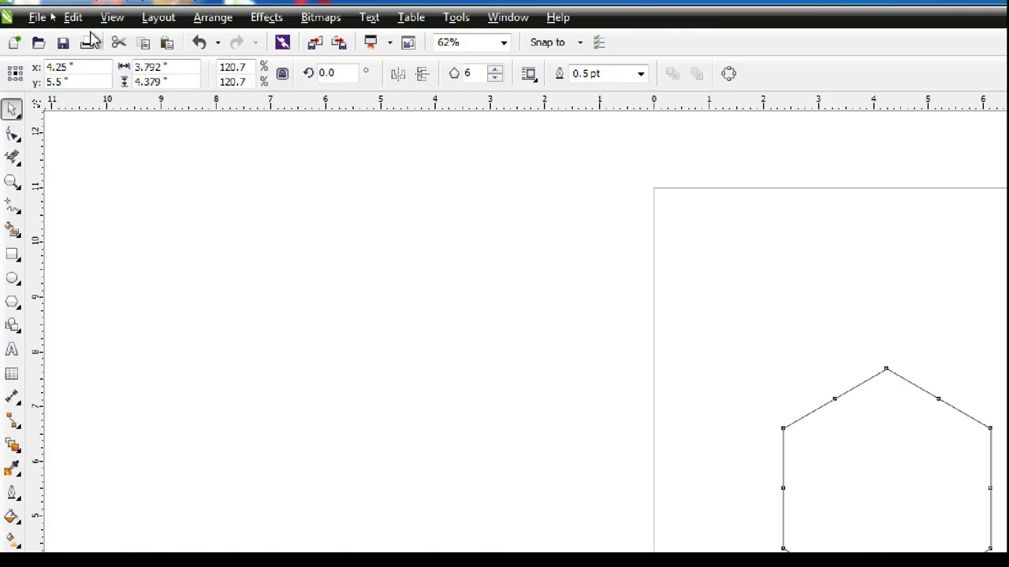
{"action": "left_click", "coordinate": [72, 18]}
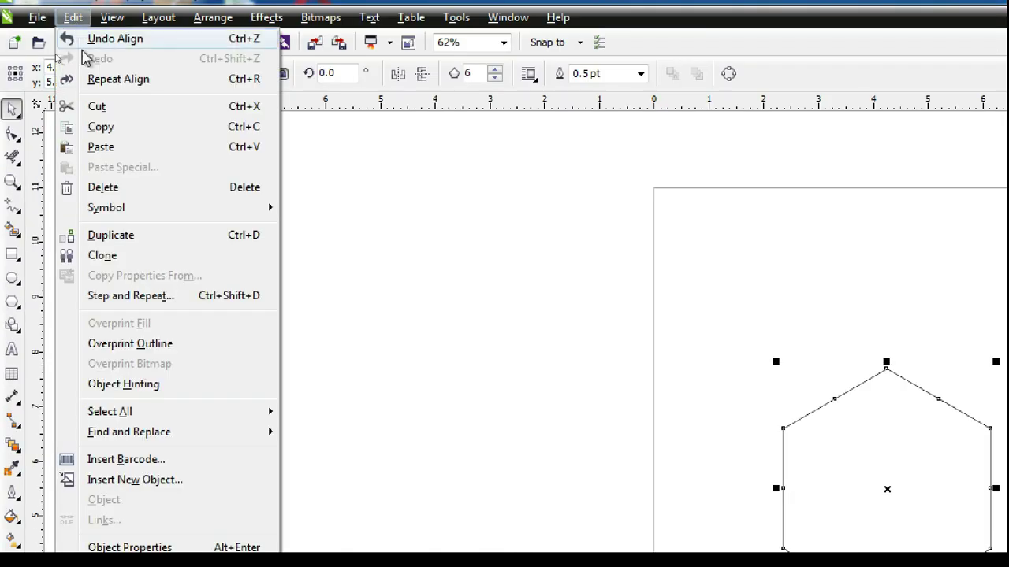
{"action": "left_click", "coordinate": [104, 126]}
{"action": "left_click", "coordinate": [72, 17]}
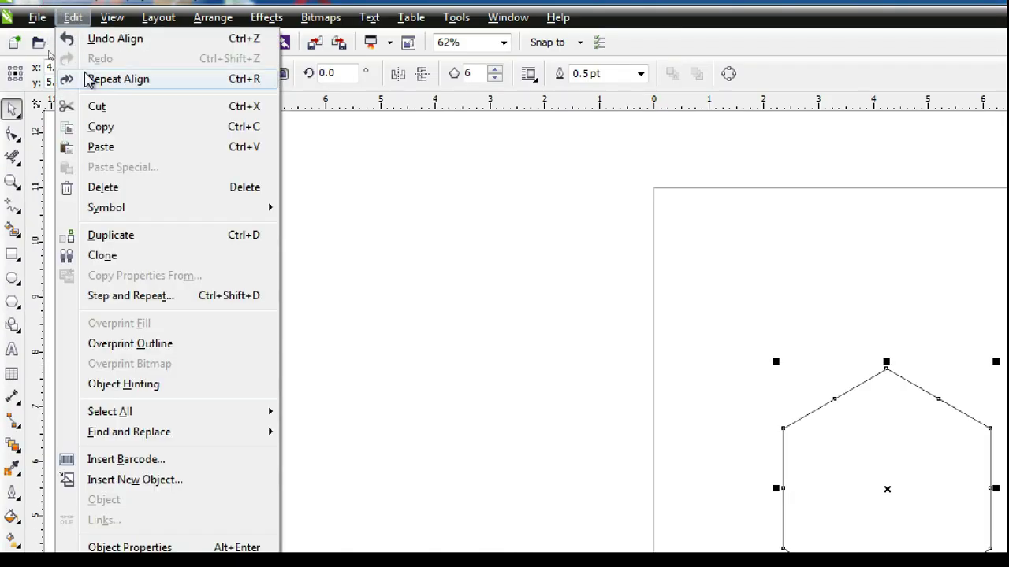
{"action": "left_click", "coordinate": [93, 154]}
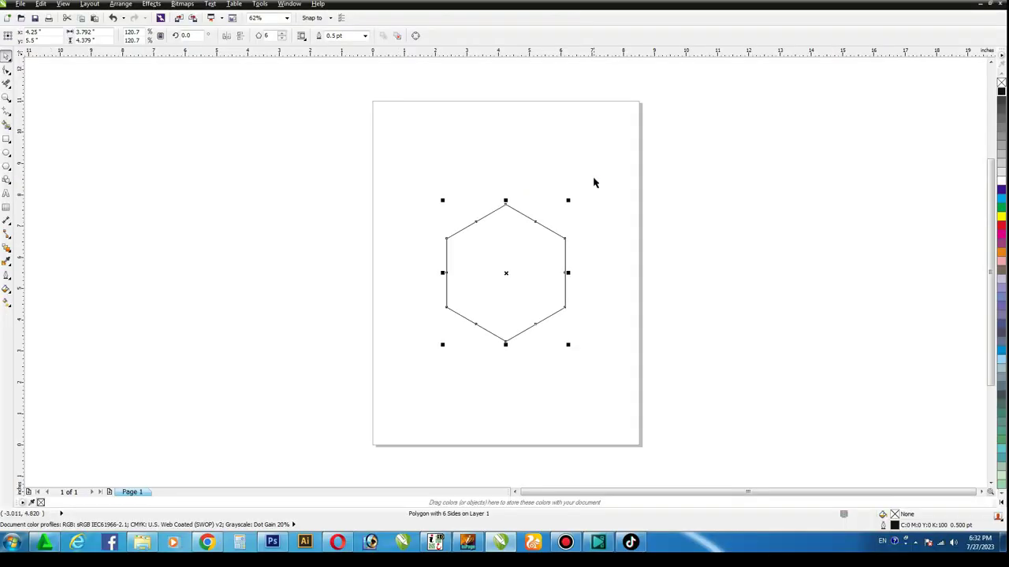
Select the pasted hexagon and scale it proportionally to a width of 2.851 inches
{"action": "left_click", "coordinate": [592, 176]}
{"action": "left_click", "coordinate": [529, 240]}
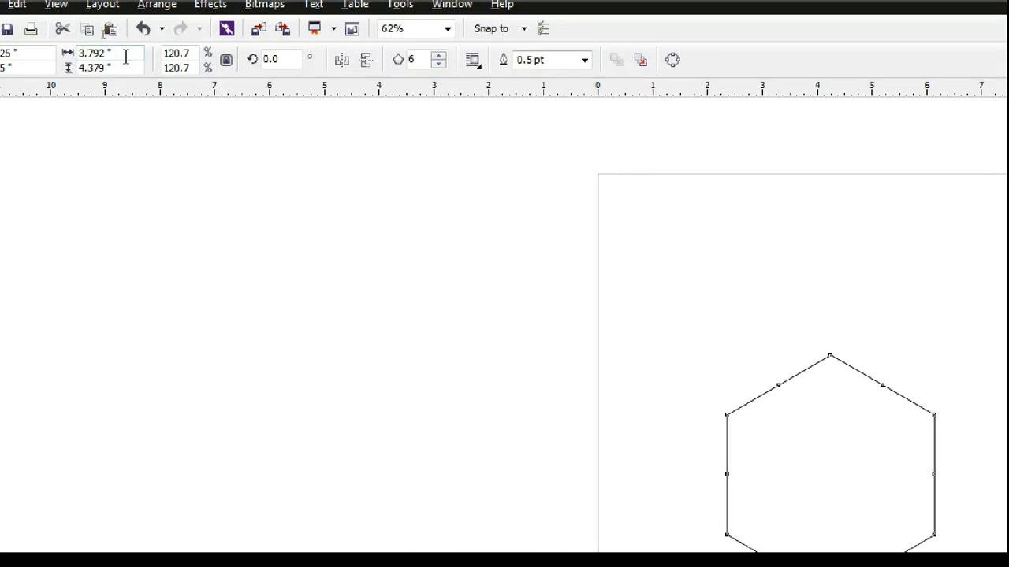
{"action": "left_click", "coordinate": [125, 57]}
{"action": "key", "text": "BackSpace"}
{"action": "key", "text": "BackSpace"}
{"action": "key", "text": "BackSpace"}
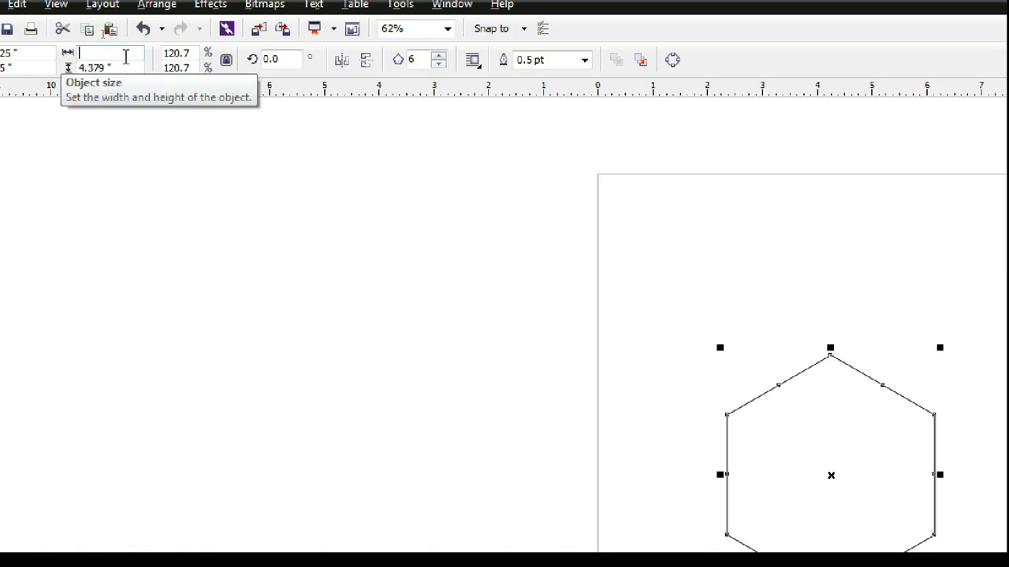
{"action": "type", "text": "2.851"}
{"action": "key", "text": "Return"}
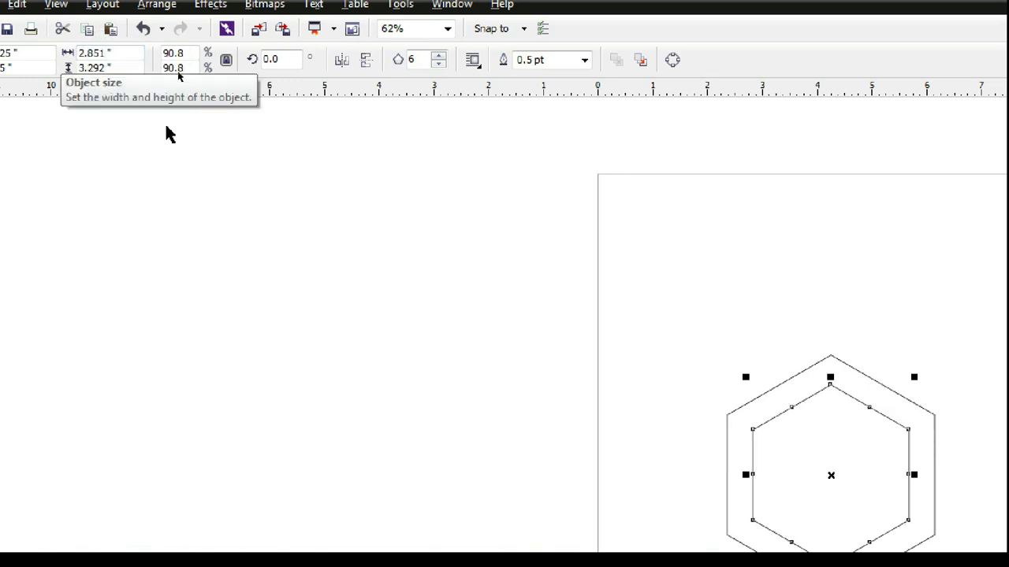
Copy the inner hexagon and paste a duplicate directly on top of it
{"action": "left_click", "coordinate": [684, 204]}
{"action": "left_click", "coordinate": [827, 414]}
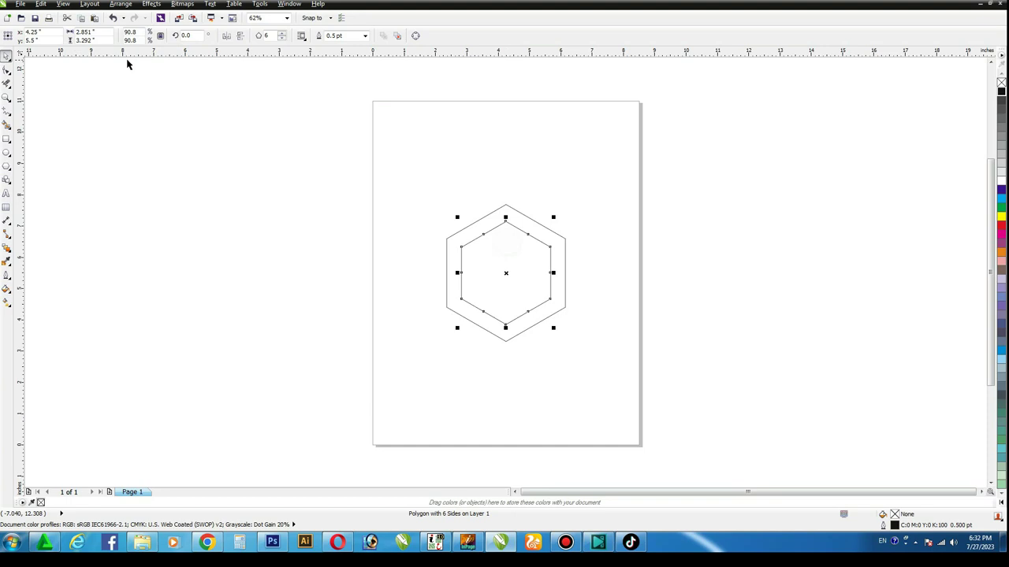
{"action": "left_click", "coordinate": [41, 5]}
{"action": "left_click", "coordinate": [41, 5]}
{"action": "left_click", "coordinate": [42, 8]}
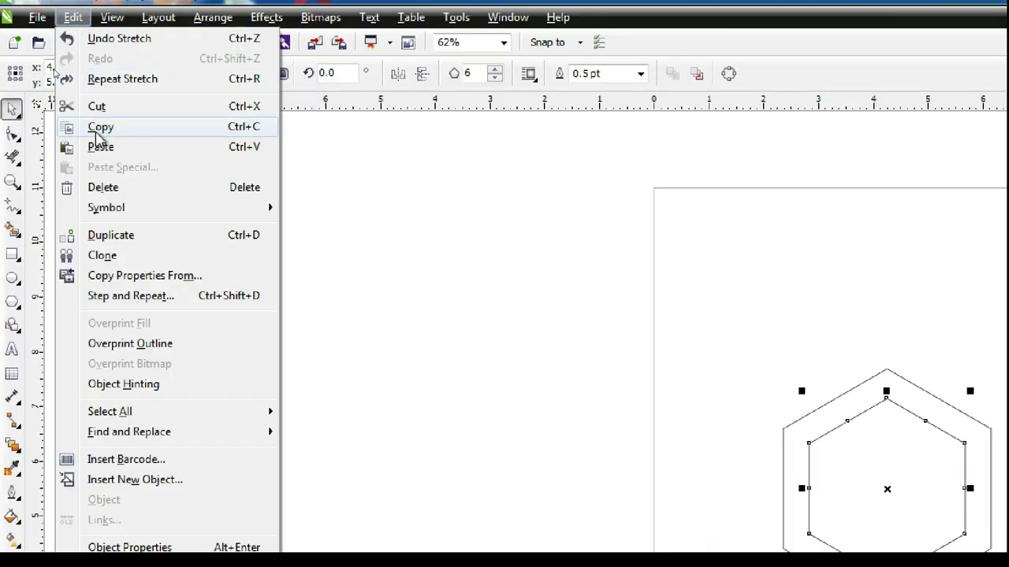
{"action": "left_click", "coordinate": [100, 128]}
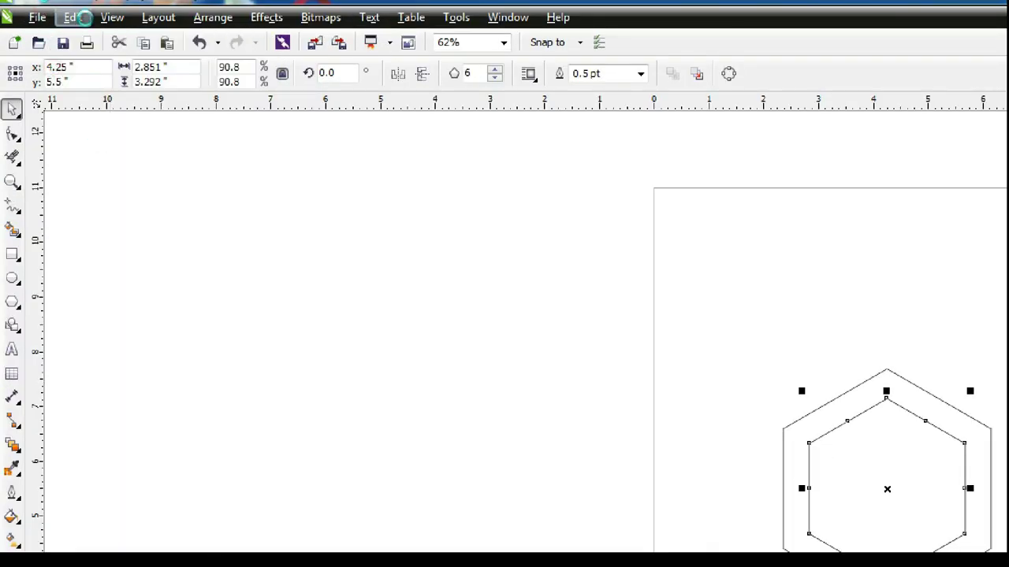
{"action": "left_click", "coordinate": [69, 16]}
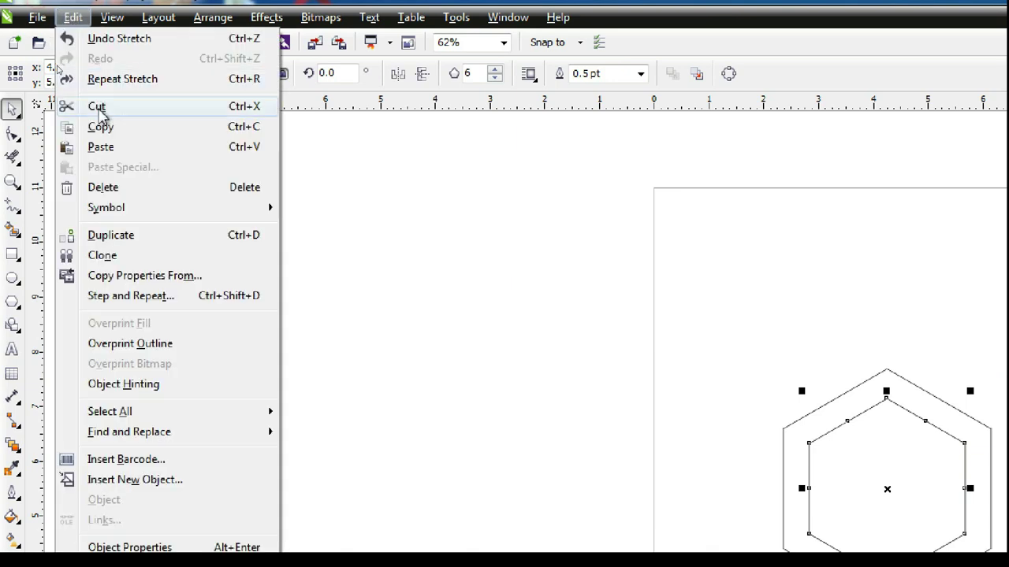
{"action": "left_click", "coordinate": [96, 148]}
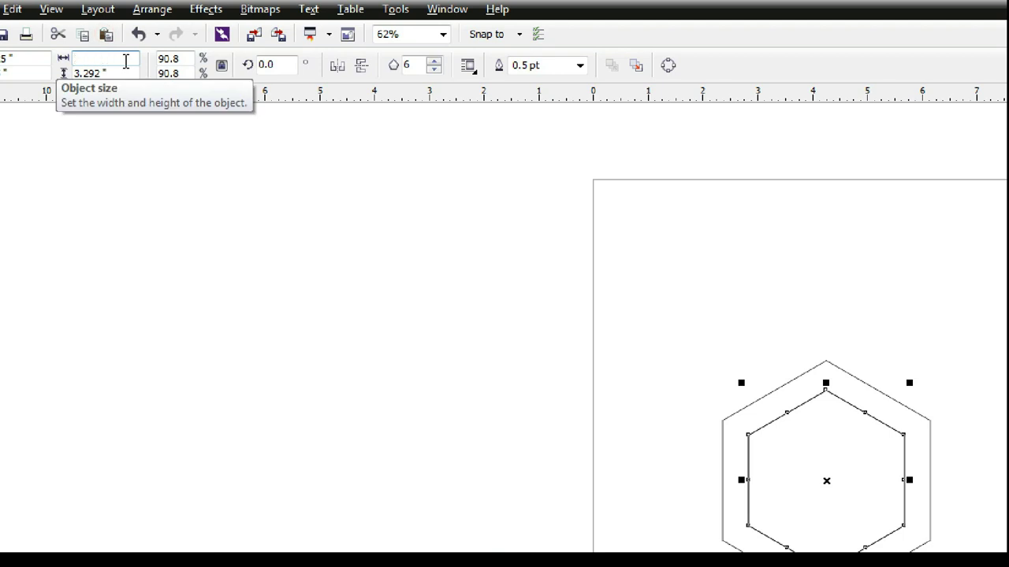
Scale the newest hexagon proportionally to a width of 2.61 inches, then deselect it
{"action": "left_click", "coordinate": [126, 60]}
{"action": "type", "text": "2.61"}
{"action": "key", "text": "Return"}
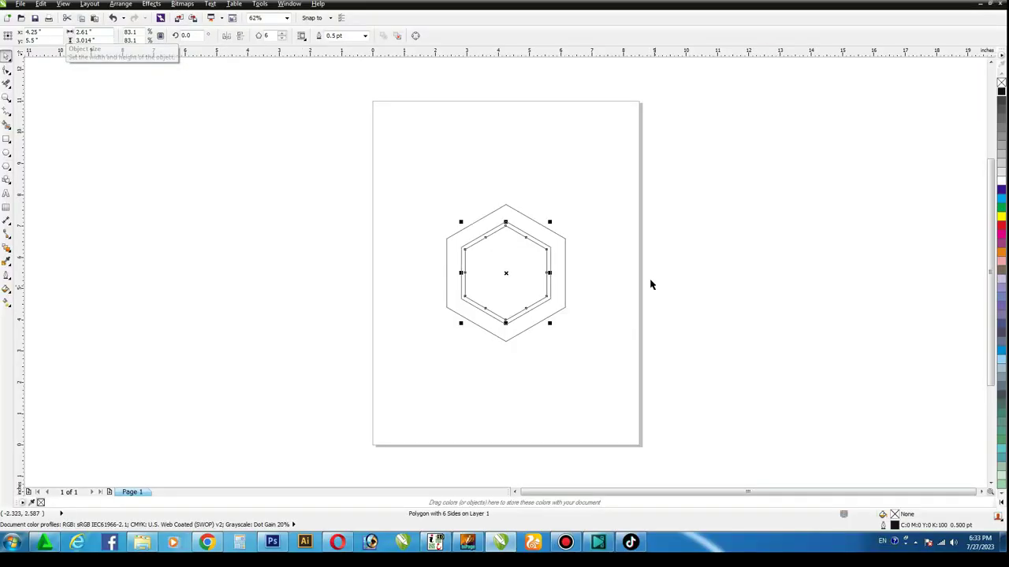
{"action": "left_click", "coordinate": [619, 219]}
{"action": "key", "text": "F4"}
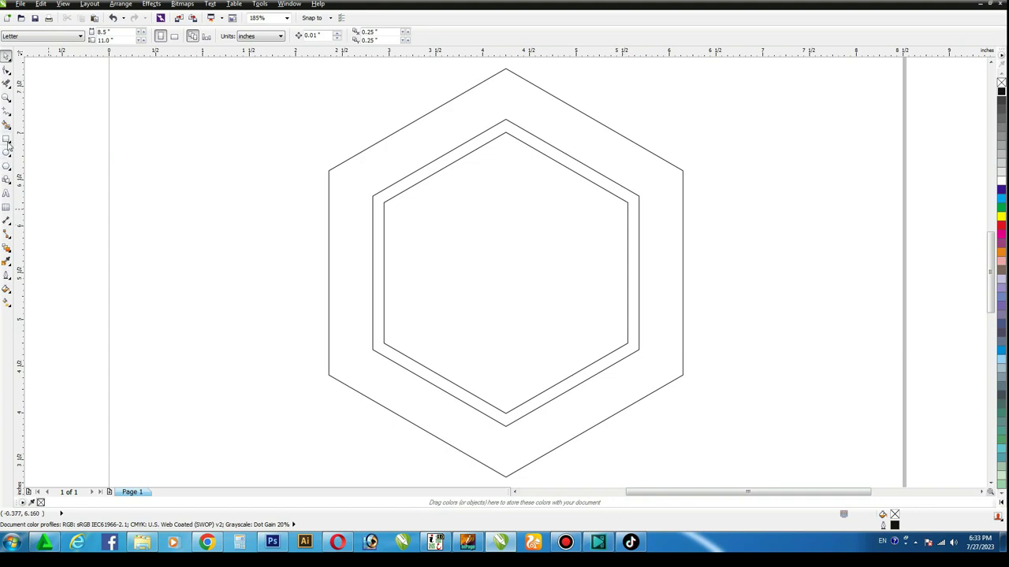
Draw a rectangle about 0.47 inch wide between the left sides of the outer and middle hexagons and stretch it to about 5.52 inches tall
{"action": "left_click", "coordinate": [7, 139]}
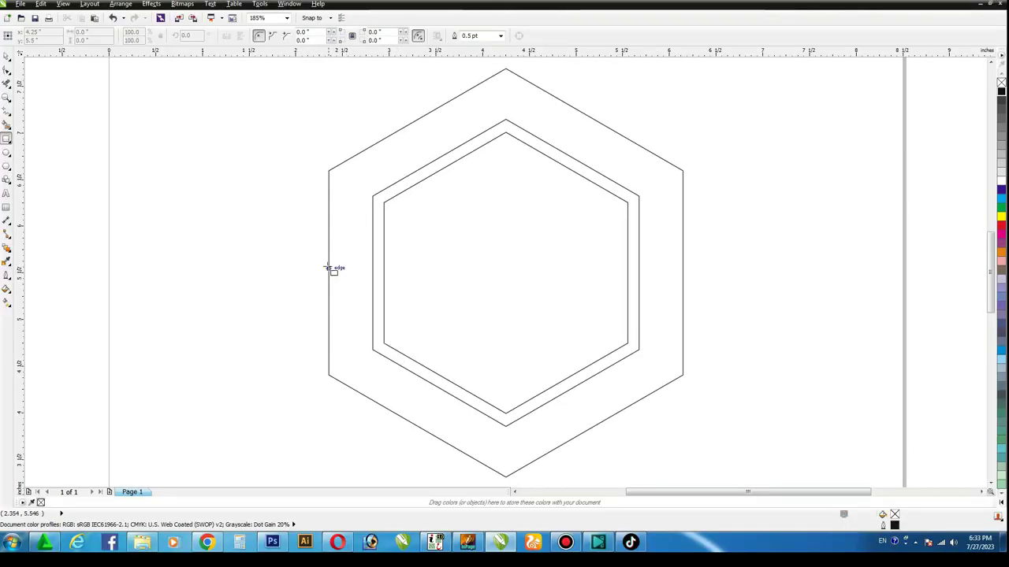
{"action": "left_click_drag", "start_coordinate": [329, 257], "coordinate": [371, 297]}
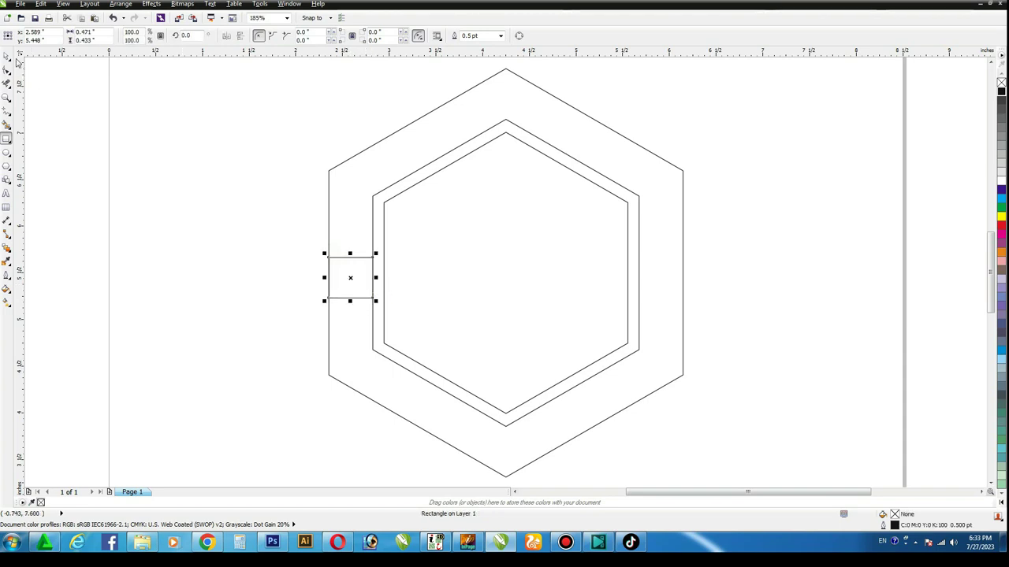
{"action": "key", "text": "space"}
{"action": "left_click_drag", "start_coordinate": [350, 253], "coordinate": [368, 74]}
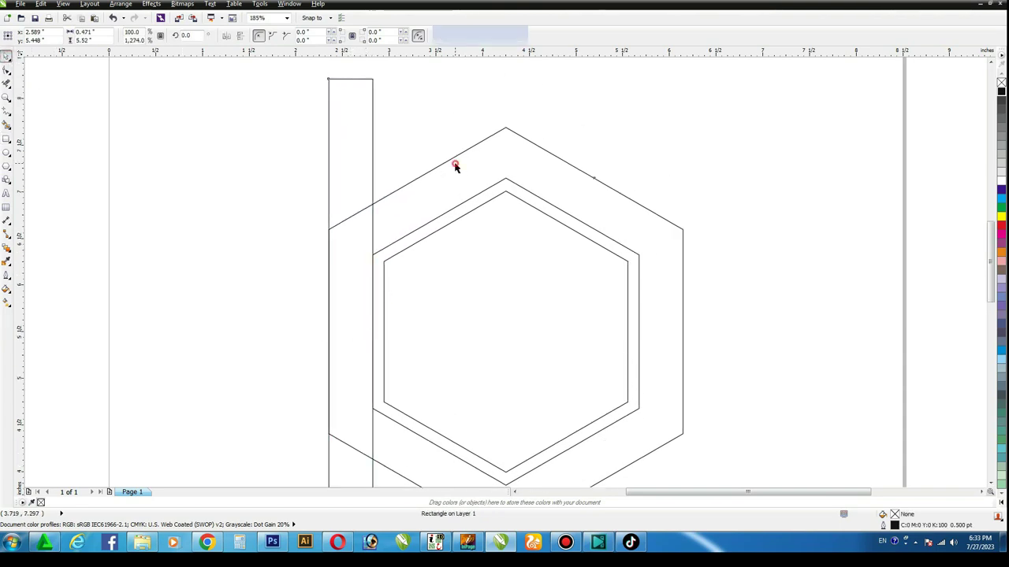
{"action": "key", "text": "Escape"}
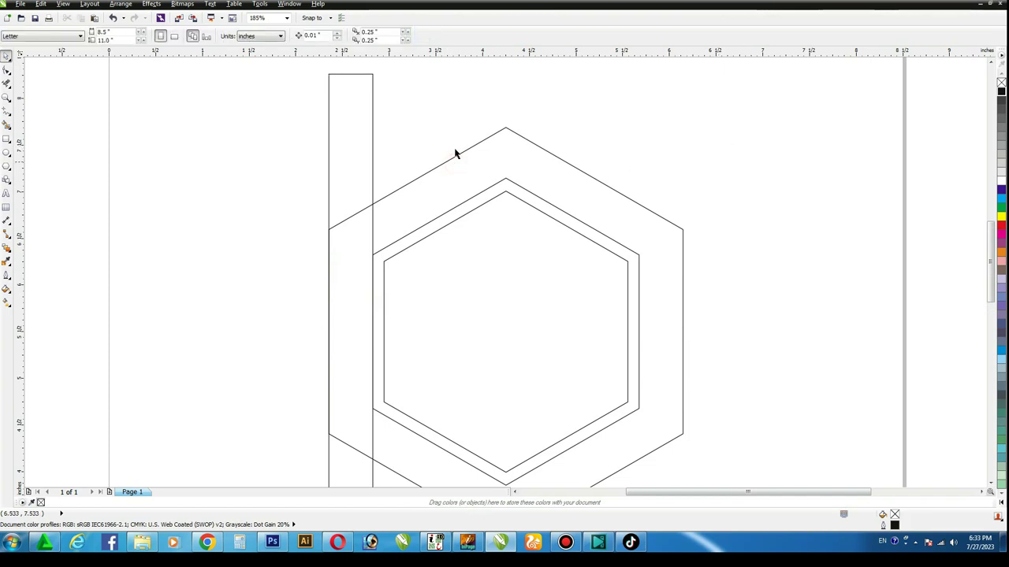
Align the tall rectangle with the left edge of the innermost hexagon
{"action": "left_click", "coordinate": [363, 152]}
{"action": "left_click", "coordinate": [423, 249], "text": "shift"}
{"action": "key", "text": "l"}
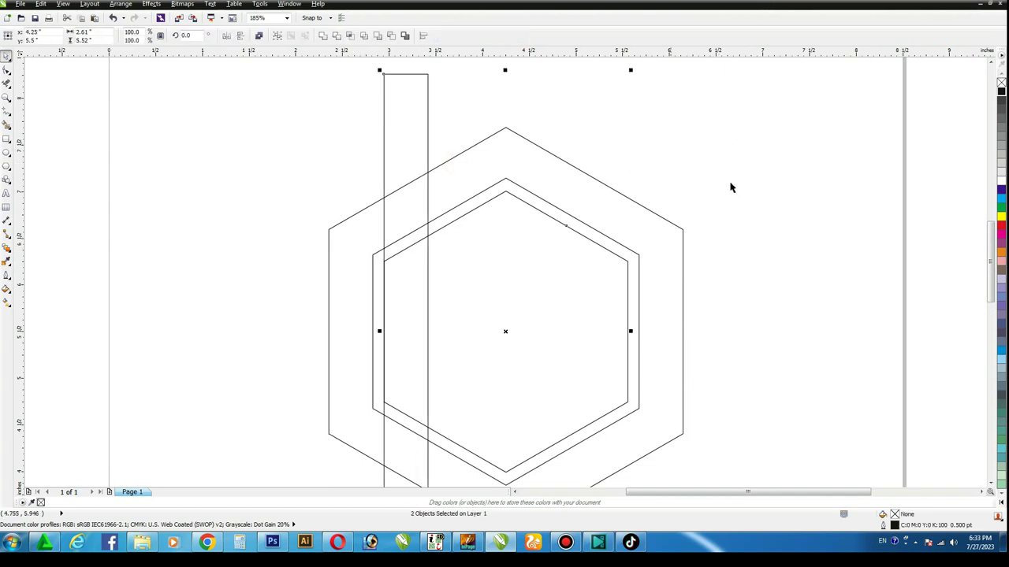
{"action": "left_click", "coordinate": [782, 128]}
Duplicate the vertical bar and align the copy with the right edge of the innermost hexagon
{"action": "left_click", "coordinate": [414, 124]}
{"action": "key", "text": "KP_Add"}
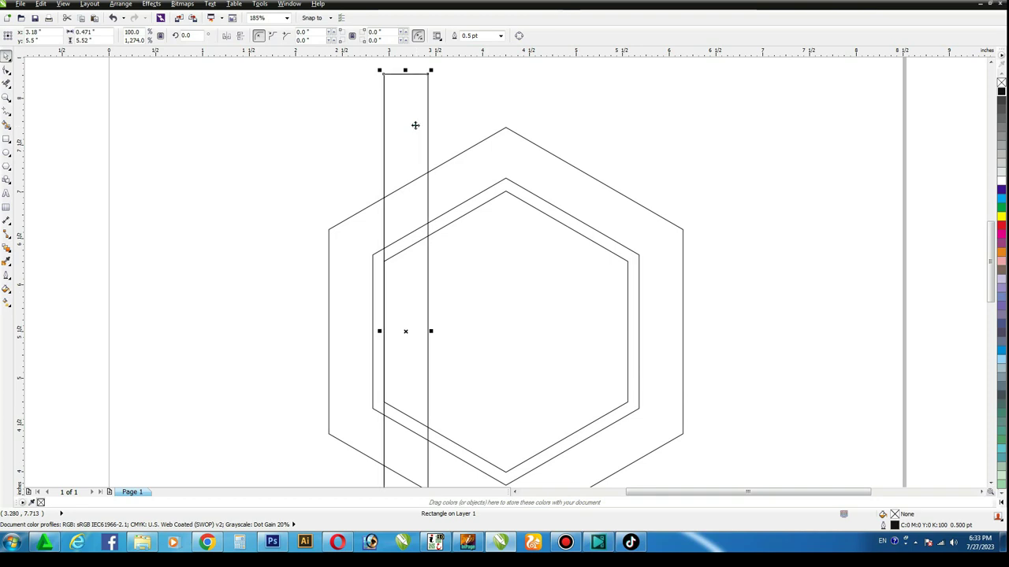
{"action": "left_click", "coordinate": [513, 242], "text": "shift"}
{"action": "key", "text": "r"}
{"action": "left_click", "coordinate": [740, 146]}
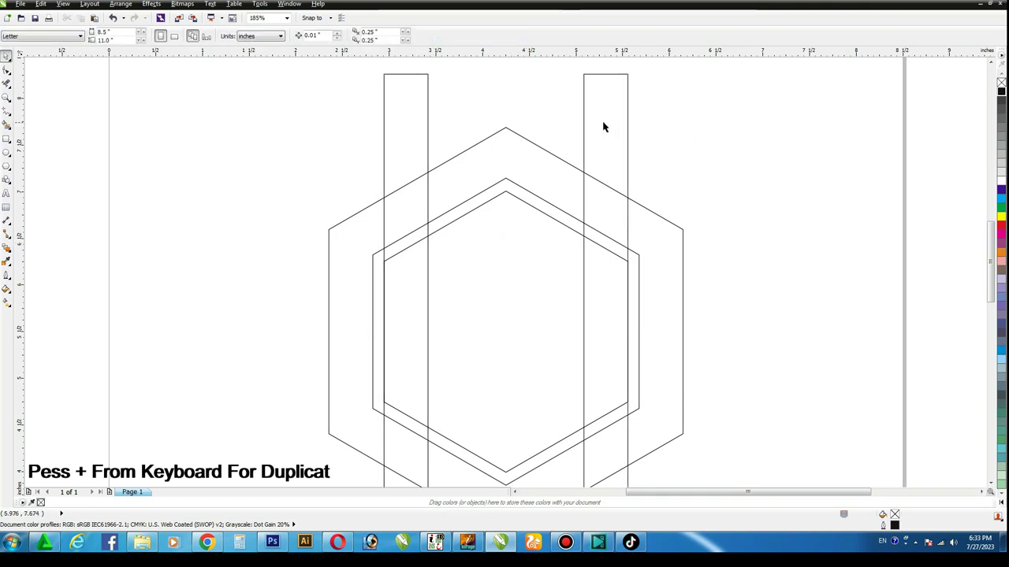
Duplicate the right vertical bar and centre the copy horizontally on the innermost hexagon
{"action": "left_click", "coordinate": [604, 122]}
{"action": "key", "text": "KP_Add"}
{"action": "left_click", "coordinate": [535, 241], "text": "shift"}
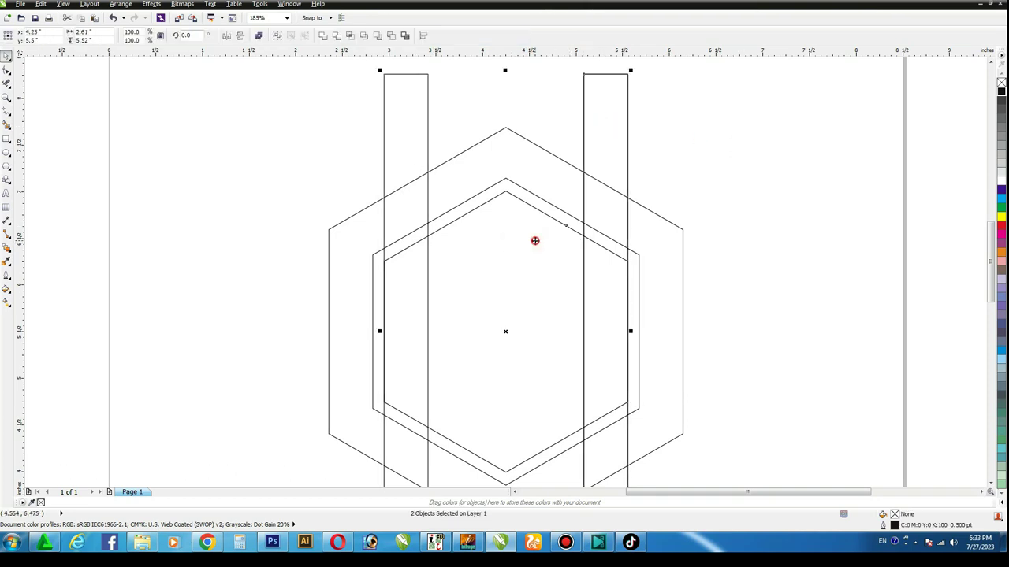
{"action": "key", "text": "c"}
{"action": "left_click", "coordinate": [761, 145]}
Duplicate the middle bar beside itself with a gap of about 0.09 inch, and centre the two bars on the hexagon as a group
{"action": "left_click", "coordinate": [513, 86]}
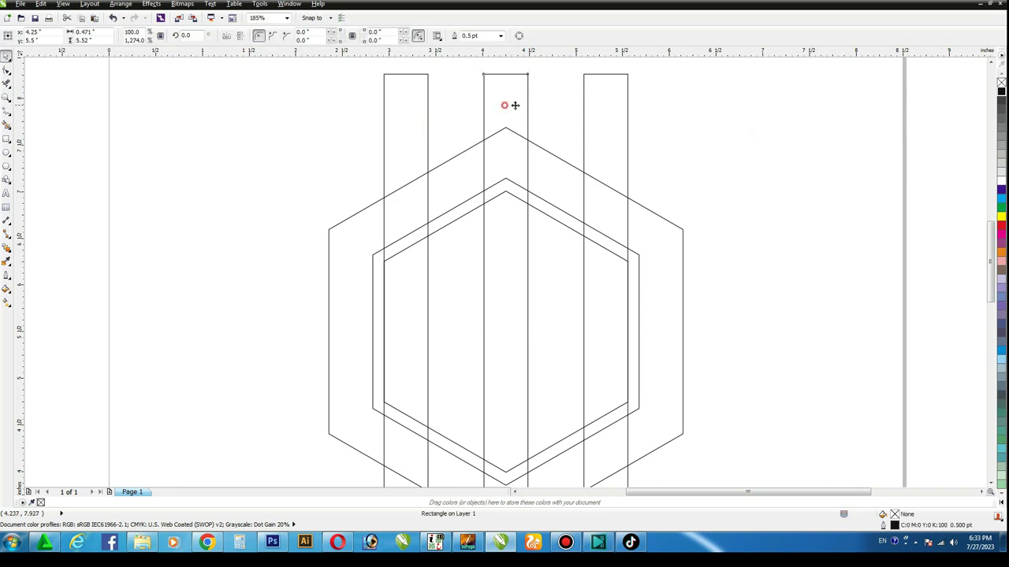
{"action": "left_click_drag", "start_coordinate": [511, 104], "coordinate": [557, 106]}
{"action": "left_click", "coordinate": [511, 91], "text": "shift"}
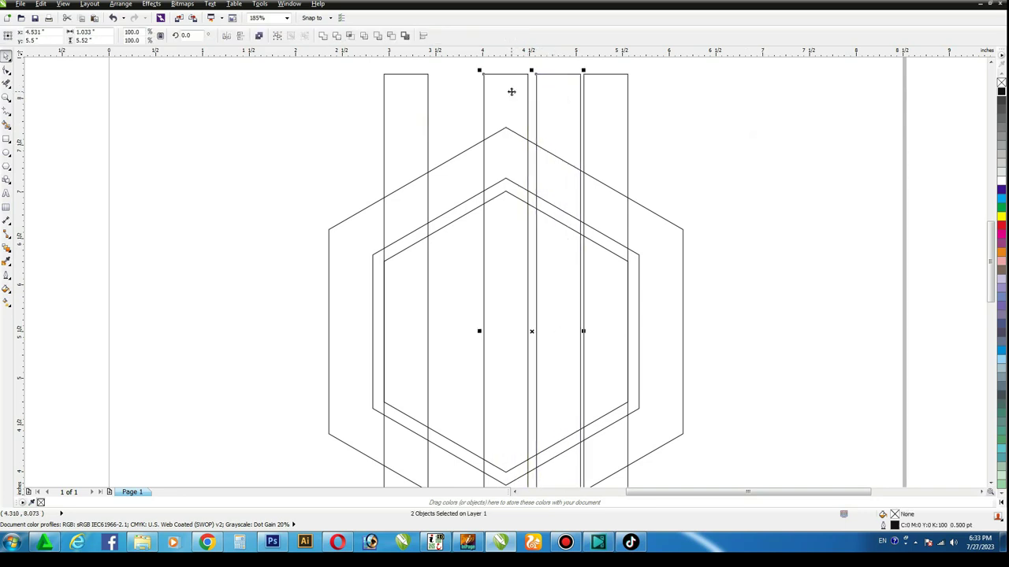
{"action": "left_click", "coordinate": [455, 158], "text": "shift"}
{"action": "key", "text": "c"}
{"action": "left_click", "coordinate": [776, 167]}
{"action": "key", "text": "ctrl+g"}
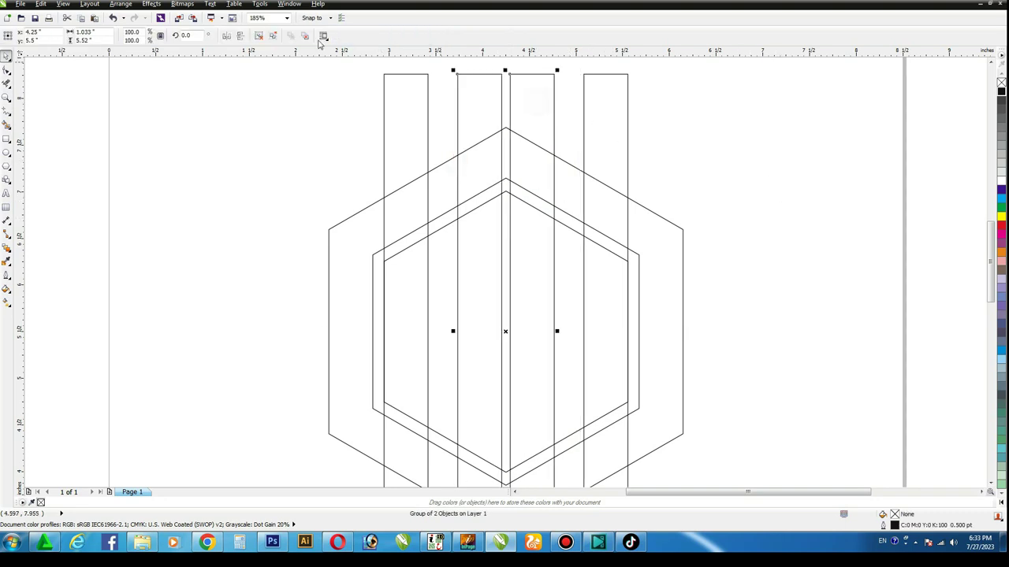
Duplicate the rightmost vertical bar, rotate the copy 90 degrees and centre this horizontal bar on the hexagons
{"action": "left_click", "coordinate": [772, 150]}
{"action": "left_click", "coordinate": [590, 113]}
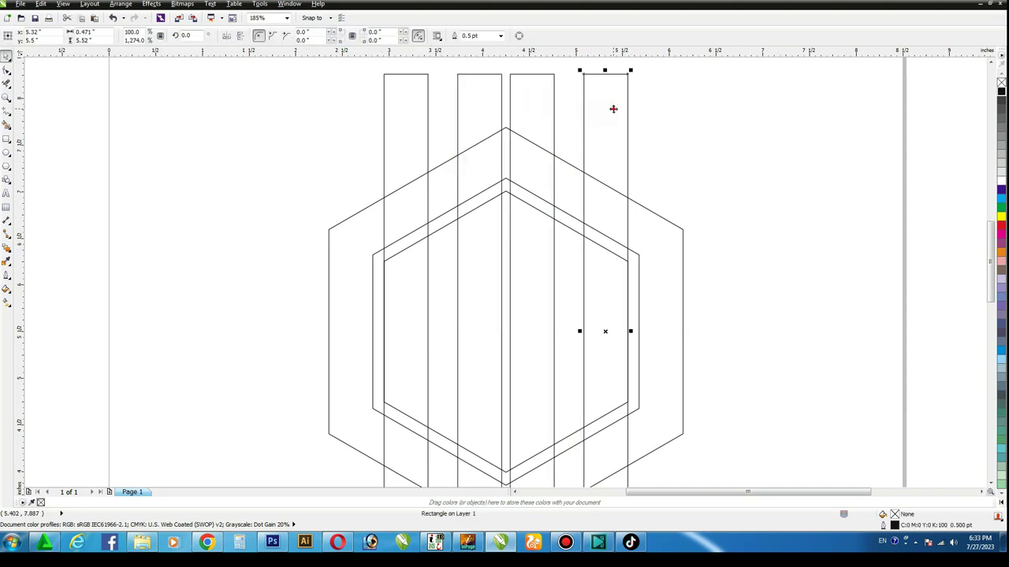
{"action": "left_click", "coordinate": [613, 109]}
{"action": "left_click_drag", "start_coordinate": [629, 71], "coordinate": [718, 339]}
{"action": "left_click", "coordinate": [668, 241], "text": "shift"}
{"action": "key", "text": "c"}
{"action": "left_click", "coordinate": [817, 174]}
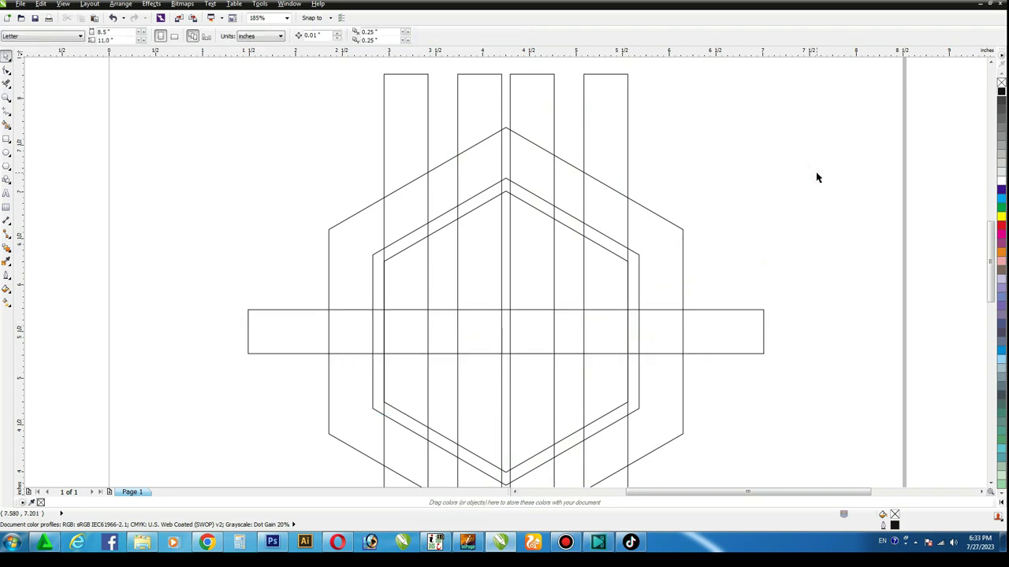
Delete the vertical bar segments crossing the upper-left hexagon band and the inner hexagon edges crossing the third vertical bar
{"action": "scroll", "coordinate": [695, 213], "scroll_direction": "down", "scroll_amount": 1}
{"action": "key", "text": "F3"}
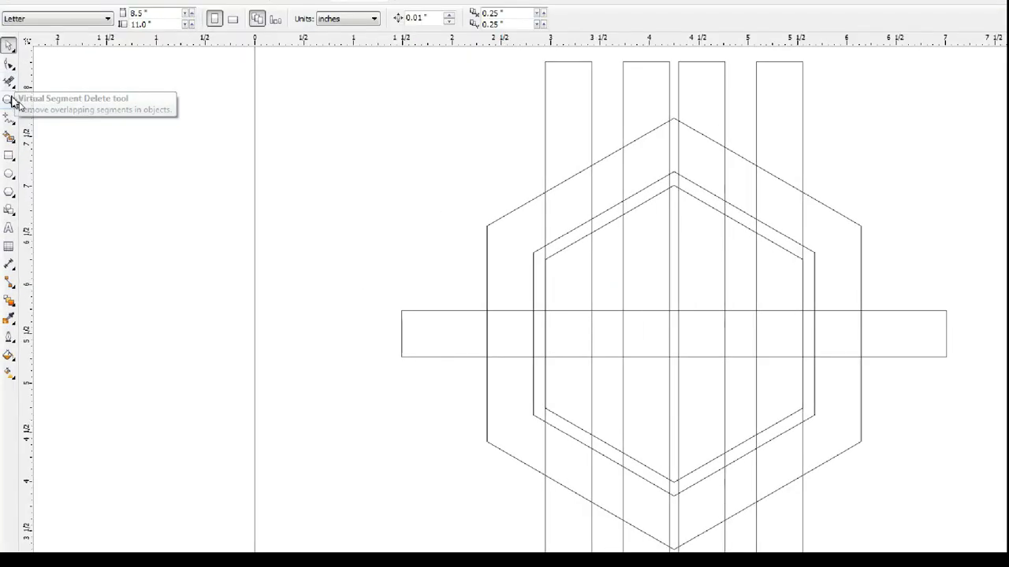
{"action": "left_click", "coordinate": [13, 84]}
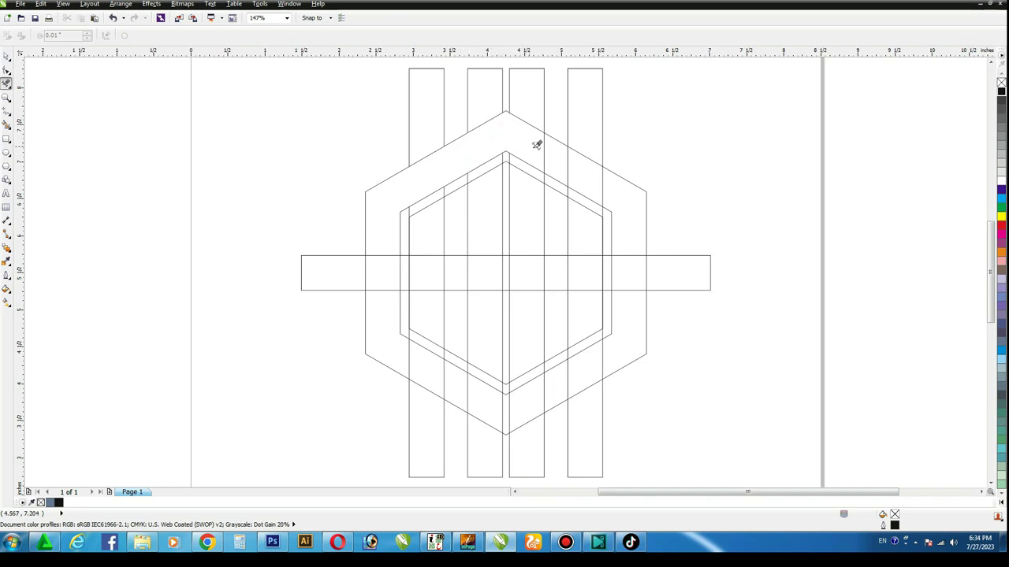
{"action": "left_click", "coordinate": [6, 55]}
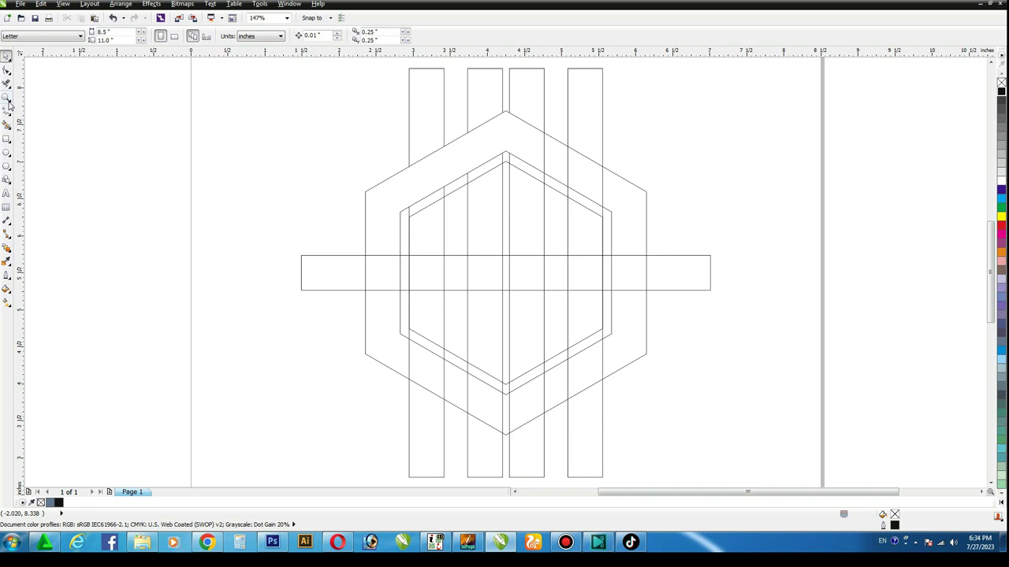
{"action": "key", "text": "space"}
{"action": "left_click", "coordinate": [529, 150]}
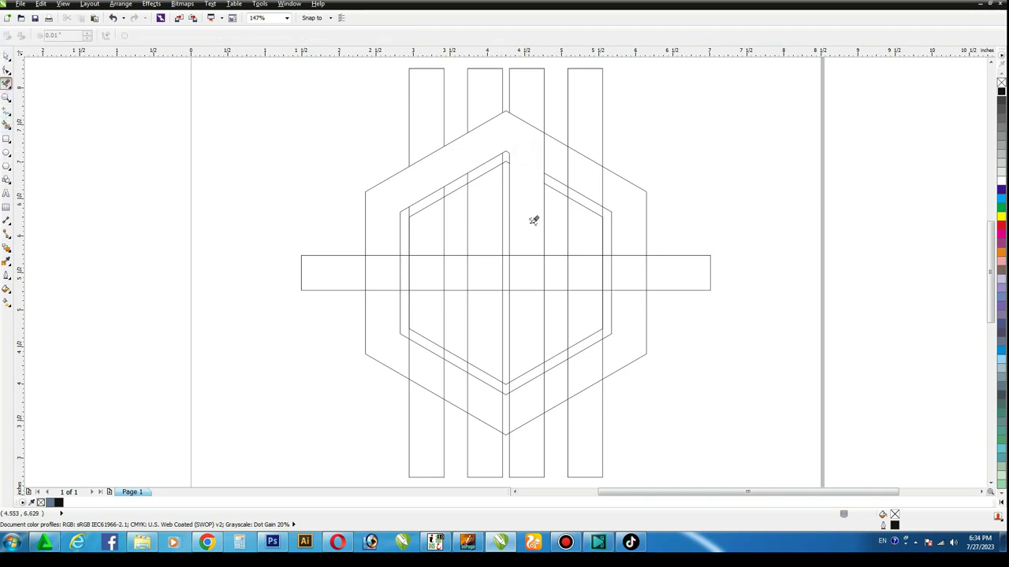
Delete the segments crossing inside the H between the two right-hand bars, and the bar lines crossing the left and lower-left hexagon band
{"action": "left_click_drag", "start_coordinate": [523, 262], "coordinate": [597, 315]}
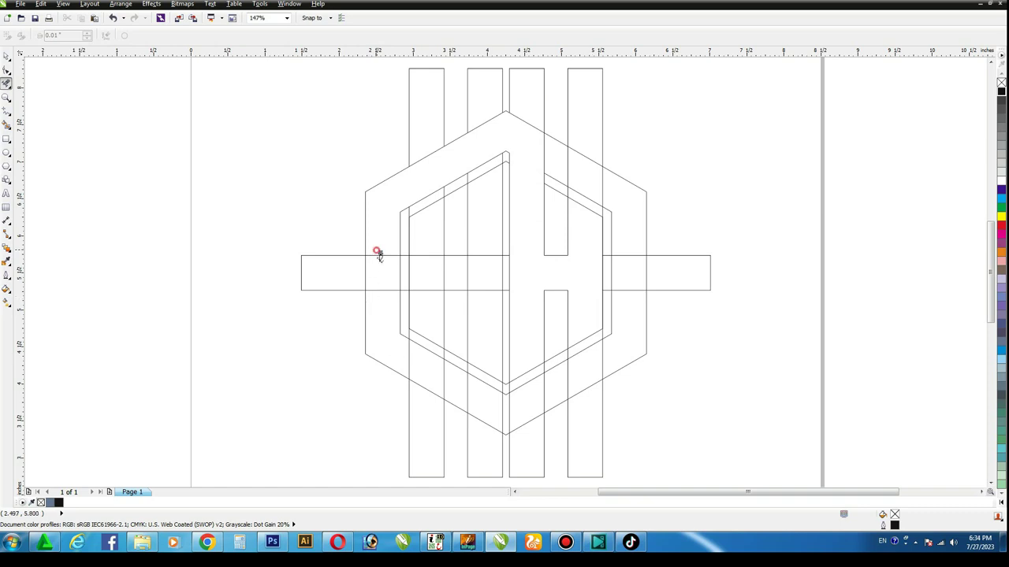
{"action": "left_click_drag", "start_coordinate": [376, 244], "coordinate": [386, 304]}
{"action": "left_click_drag", "start_coordinate": [426, 362], "coordinate": [427, 363]}
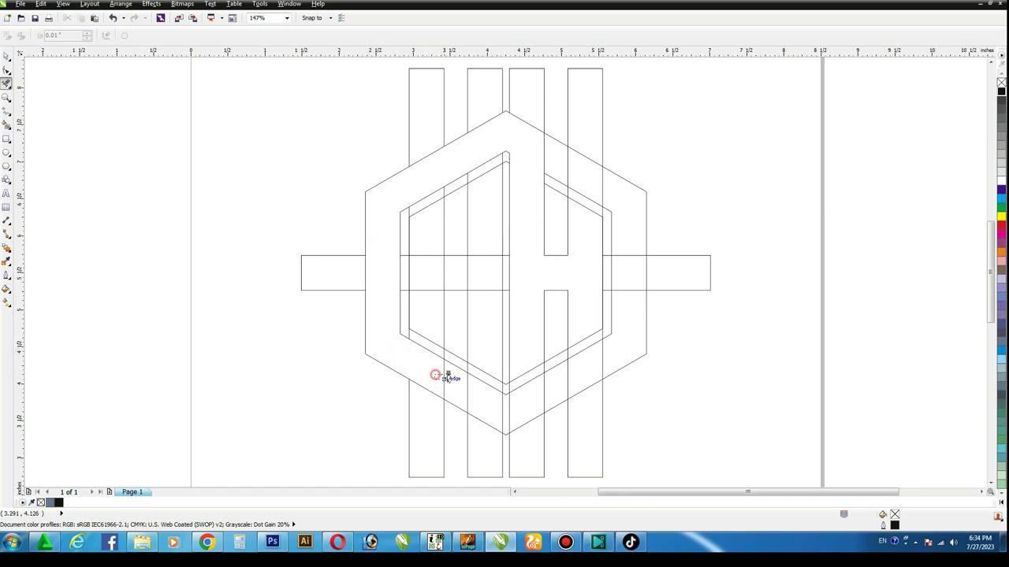
Smart-fill the joined left band and H shape, colour it red and remove its outline
{"action": "left_click", "coordinate": [6, 57]}
{"action": "left_click", "coordinate": [6, 124]}
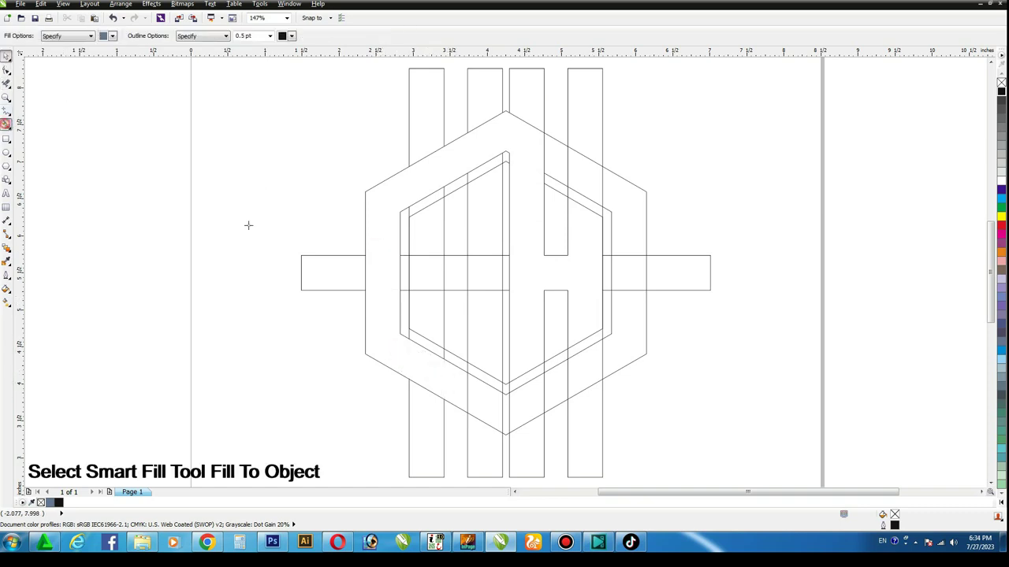
{"action": "left_click", "coordinate": [441, 171]}
{"action": "key", "text": "space"}
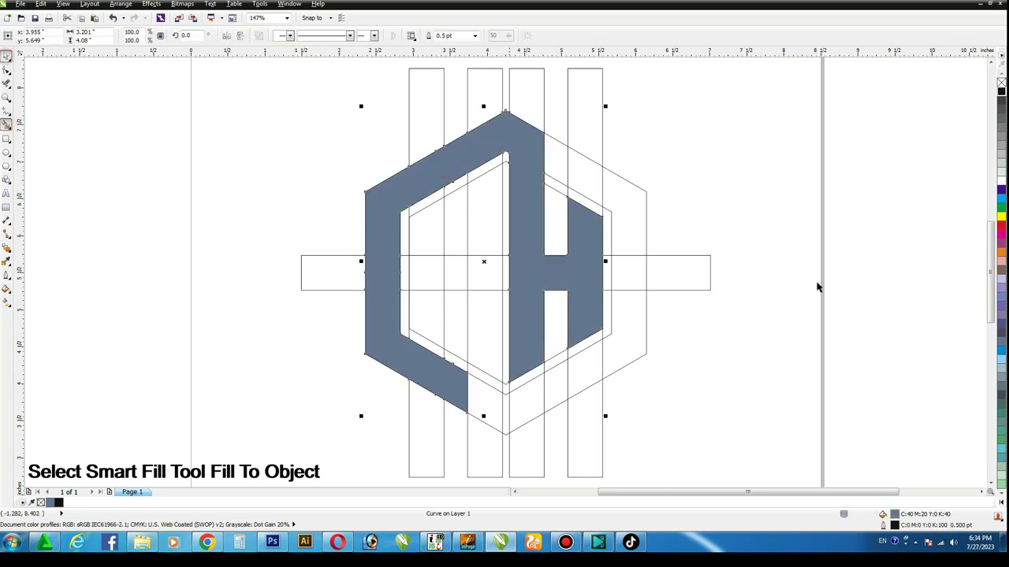
{"action": "left_click", "coordinate": [1001, 225]}
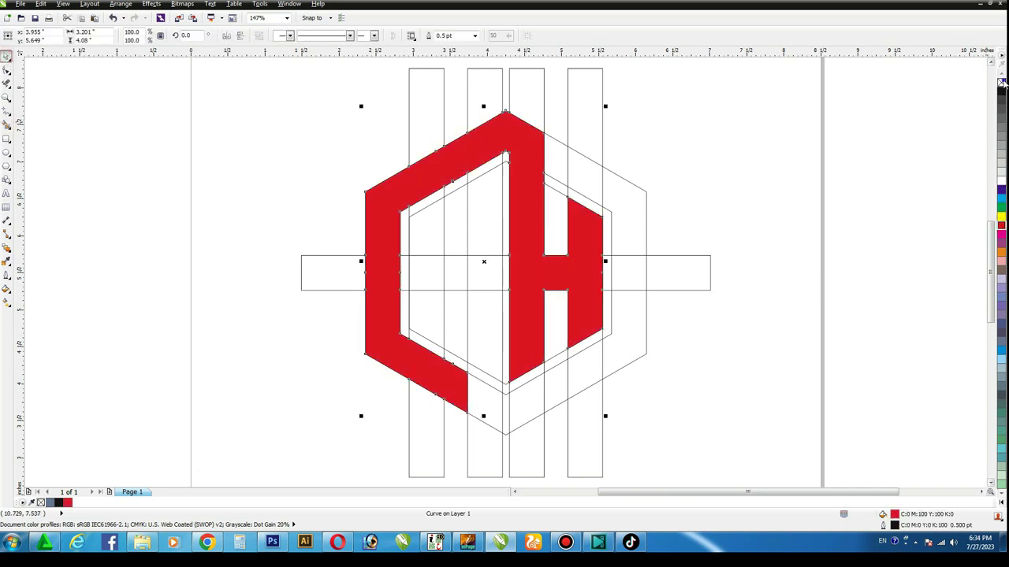
{"action": "right_click", "coordinate": [1000, 82]}
{"action": "left_click", "coordinate": [874, 150]}
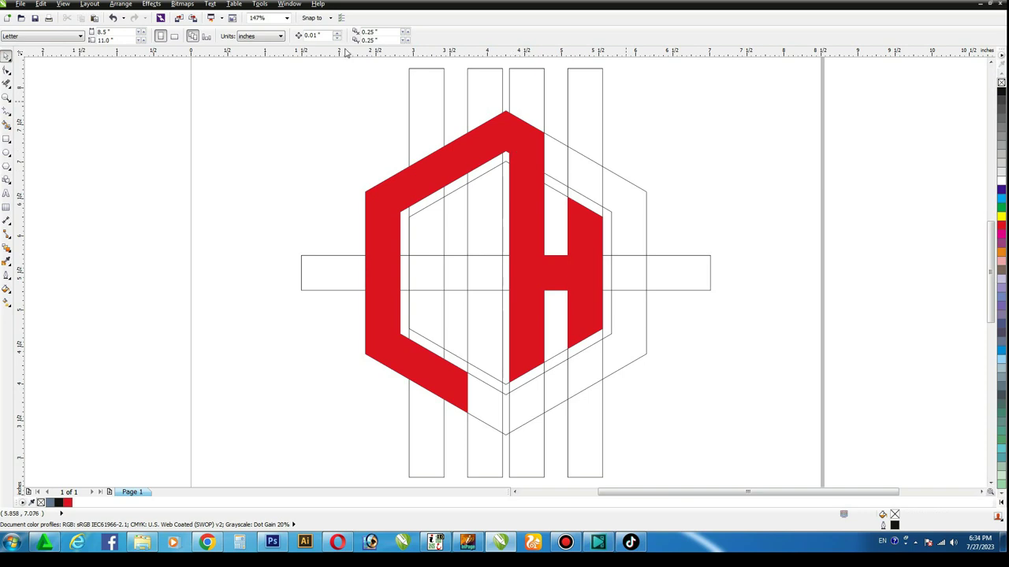
Delete the segments crossing the right-hand hexagon band and those inside the M area of the two left-hand bars
{"action": "left_click", "coordinate": [7, 84]}
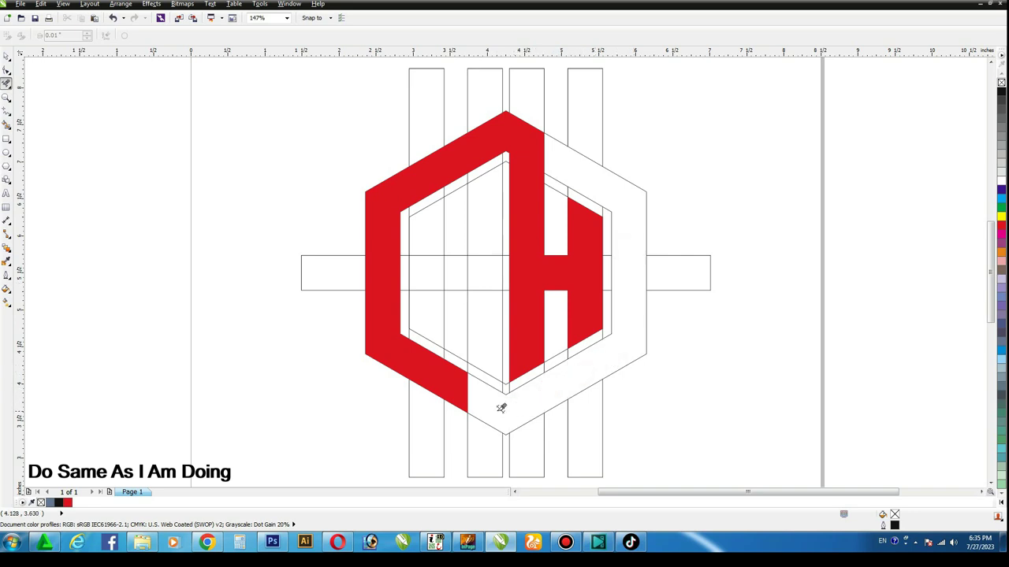
{"action": "left_click_drag", "start_coordinate": [488, 399], "coordinate": [489, 358]}
{"action": "left_click_drag", "start_coordinate": [483, 306], "coordinate": [486, 284]}
{"action": "left_click_drag", "start_coordinate": [488, 247], "coordinate": [487, 273]}
{"action": "left_click_drag", "start_coordinate": [483, 270], "coordinate": [428, 305]}
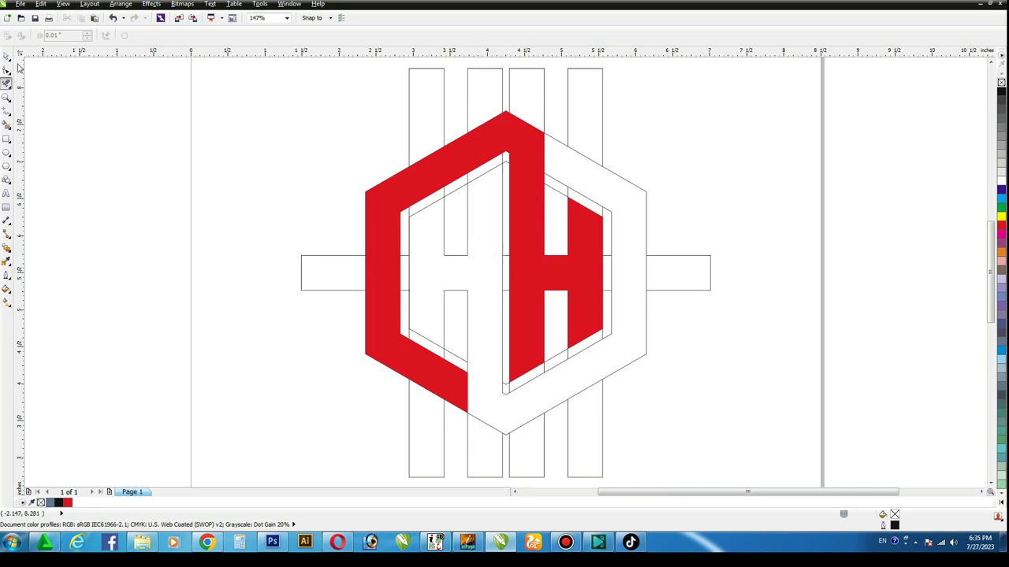
{"action": "left_click", "coordinate": [7, 56]}
{"action": "left_click", "coordinate": [106, 128]}
Draw a three-sided polygon about 0.65 inch wide, rotate it 180 degrees and place it over the upper notch between the left bars
{"action": "left_click", "coordinate": [7, 165]}
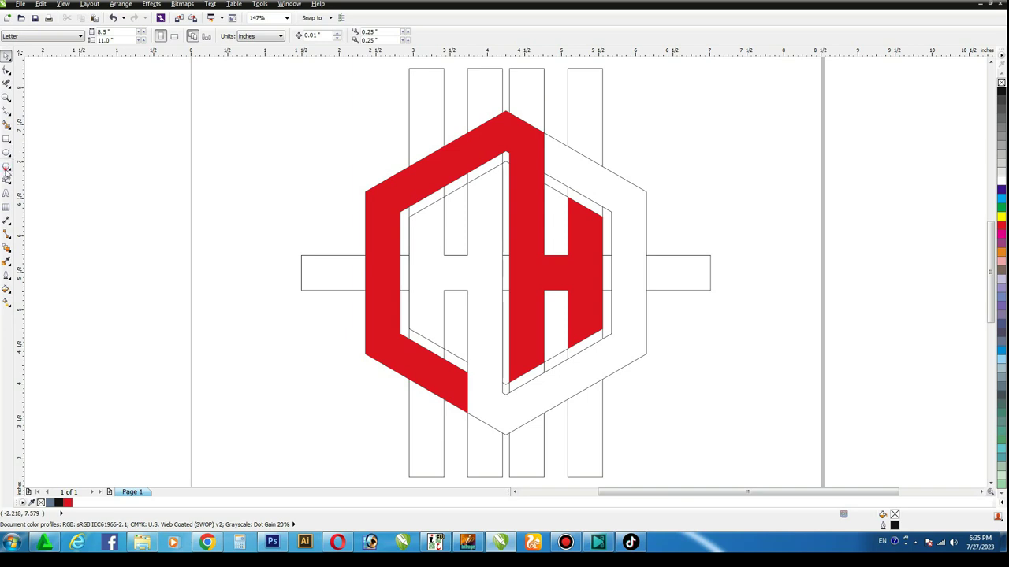
{"action": "left_click_drag", "start_coordinate": [203, 166], "coordinate": [265, 229]}
{"action": "left_click", "coordinate": [282, 39]}
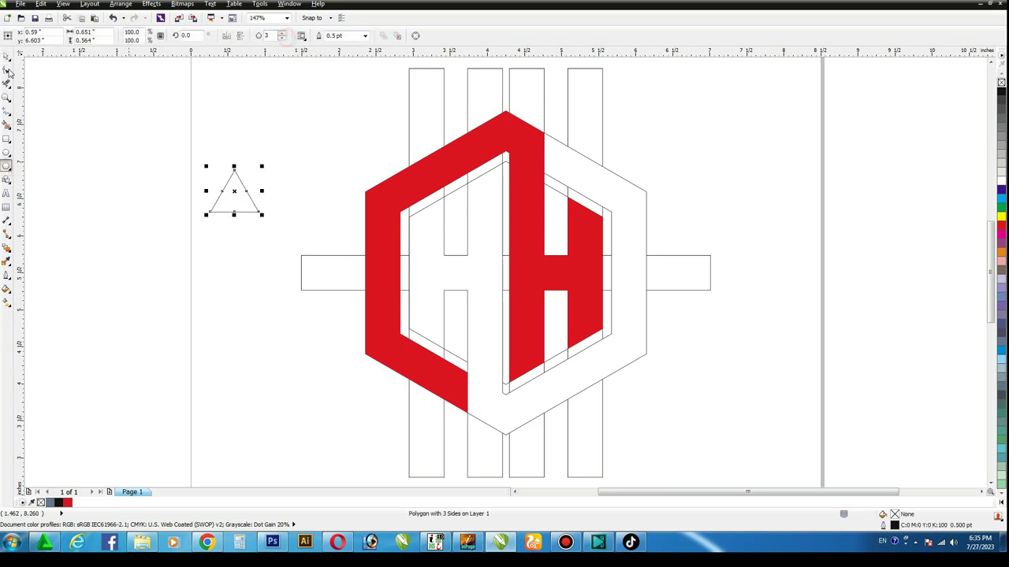
{"action": "left_click", "coordinate": [5, 55]}
{"action": "left_click", "coordinate": [234, 192]}
{"action": "left_click_drag", "start_coordinate": [261, 166], "coordinate": [213, 214]}
{"action": "left_click_drag", "start_coordinate": [239, 174], "coordinate": [463, 208]}
Convert the triangle to curves and delete its mid-edge nodes, leaving only the three corners
{"action": "key", "text": "z"}
{"action": "left_click_drag", "start_coordinate": [390, 153], "coordinate": [524, 281]}
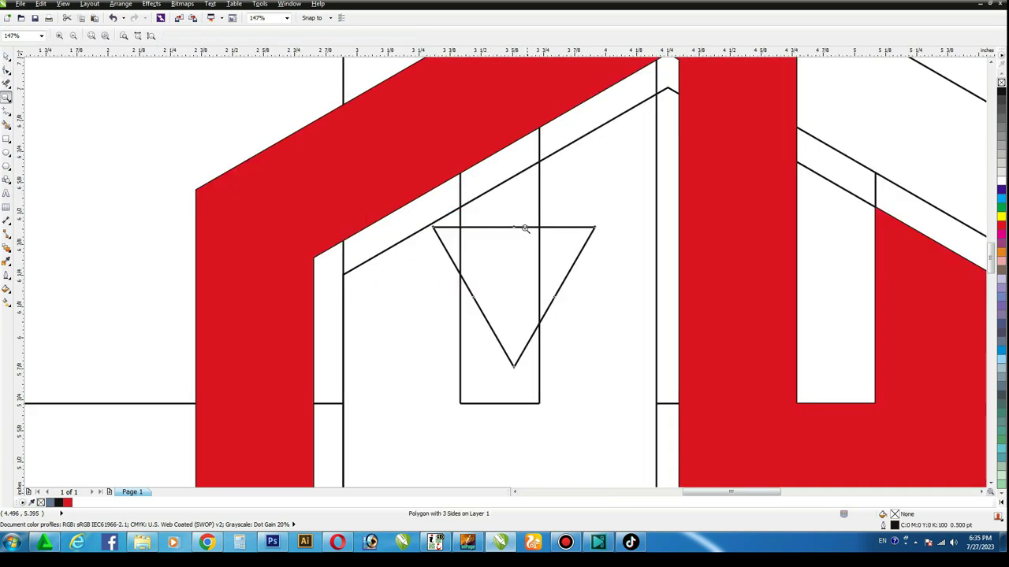
{"action": "left_click", "coordinate": [5, 58]}
{"action": "right_click", "coordinate": [568, 238]}
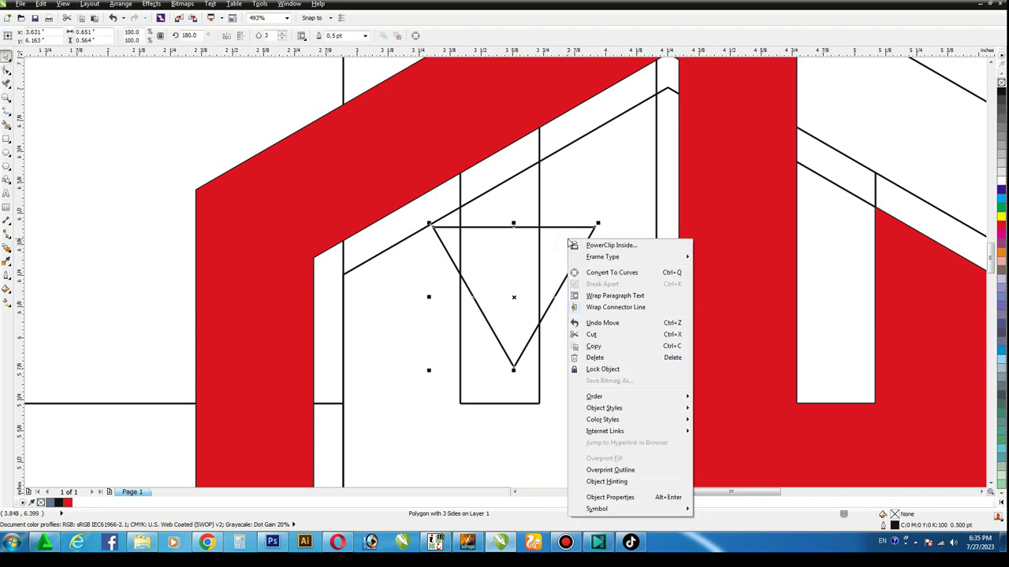
{"action": "left_click", "coordinate": [620, 273]}
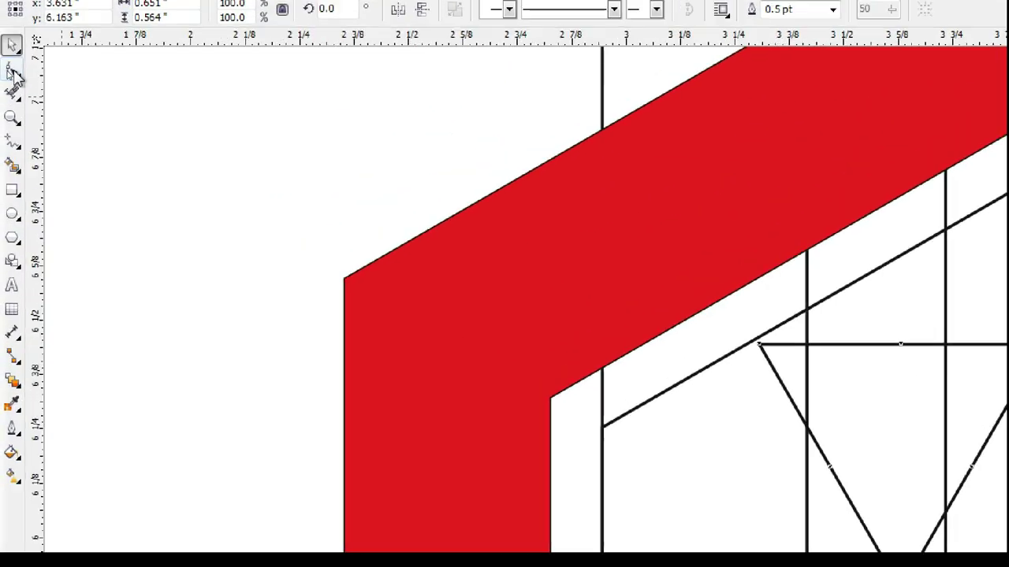
{"action": "left_click", "coordinate": [7, 70]}
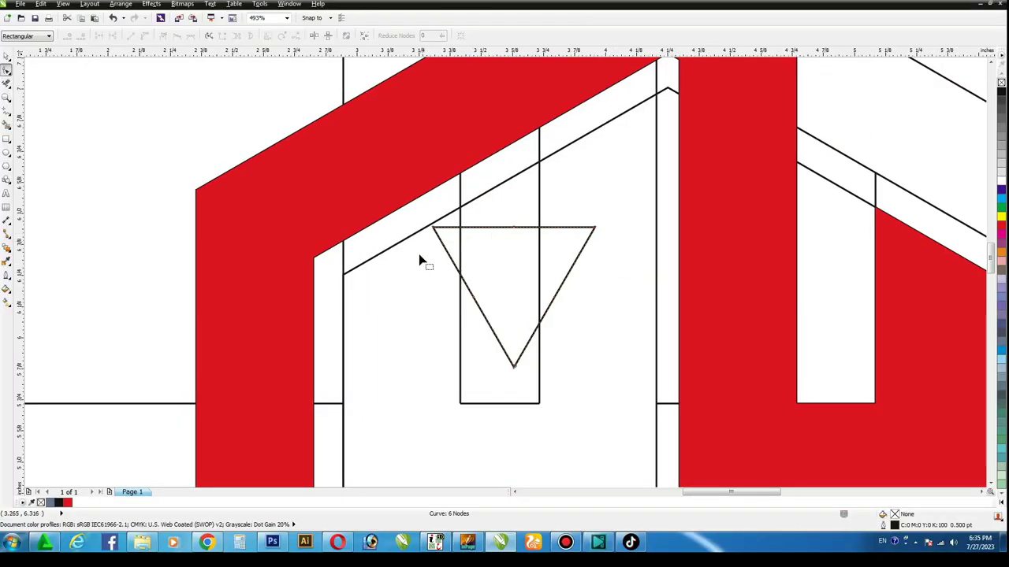
{"action": "left_click_drag", "start_coordinate": [418, 253], "coordinate": [606, 326]}
{"action": "key", "text": "Delete"}
{"action": "left_click_drag", "start_coordinate": [494, 210], "coordinate": [530, 260]}
{"action": "key", "text": "Delete"}
Move the triangle's upper corners onto the notch's upper corners and its tip to the middle of the notch's base
{"action": "left_click_drag", "start_coordinate": [434, 228], "coordinate": [460, 208]}
{"action": "left_click_drag", "start_coordinate": [596, 229], "coordinate": [539, 163]}
{"action": "left_click_drag", "start_coordinate": [512, 368], "coordinate": [499, 403]}
{"action": "left_click", "coordinate": [7, 53]}
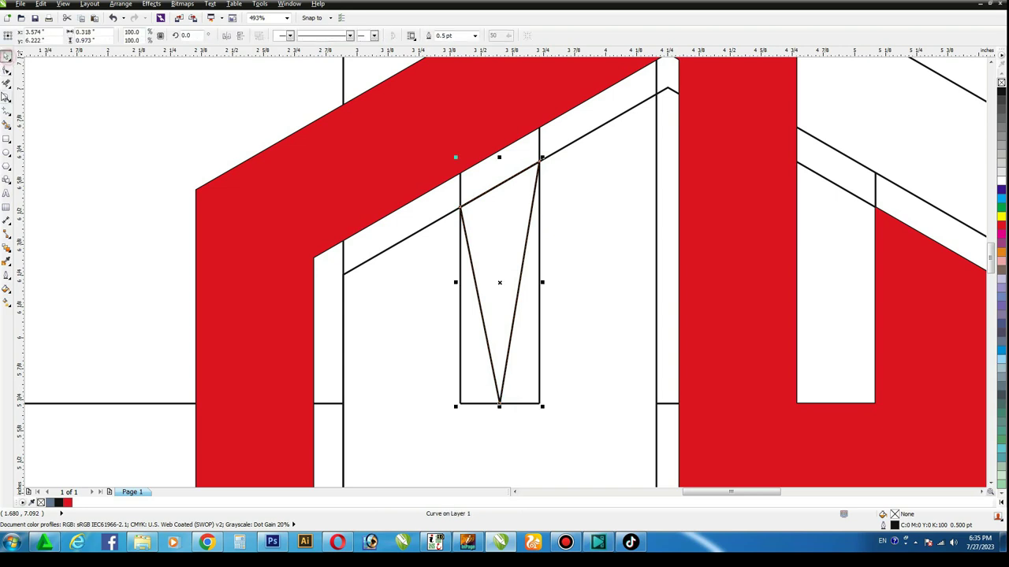
Delete the upper notch's vertical sides and base around the triangle, leaving a V-shaped cut
{"action": "left_click", "coordinate": [10, 80]}
{"action": "left_click_drag", "start_coordinate": [444, 321], "coordinate": [469, 348]}
{"action": "left_click_drag", "start_coordinate": [470, 384], "coordinate": [481, 416]}
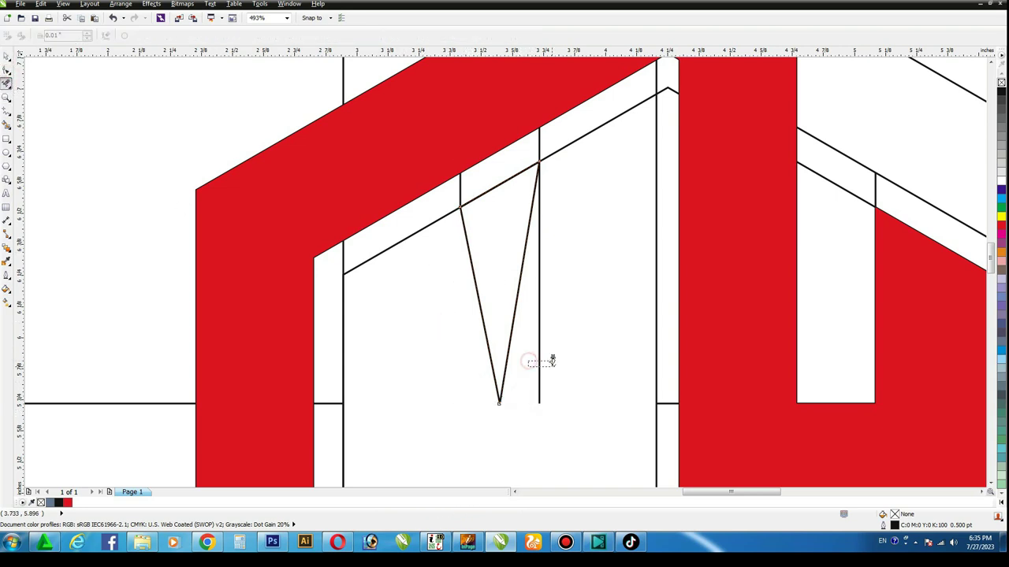
{"action": "left_click", "coordinate": [538, 304]}
{"action": "left_click", "coordinate": [6, 58]}
{"action": "key", "text": "F4"}
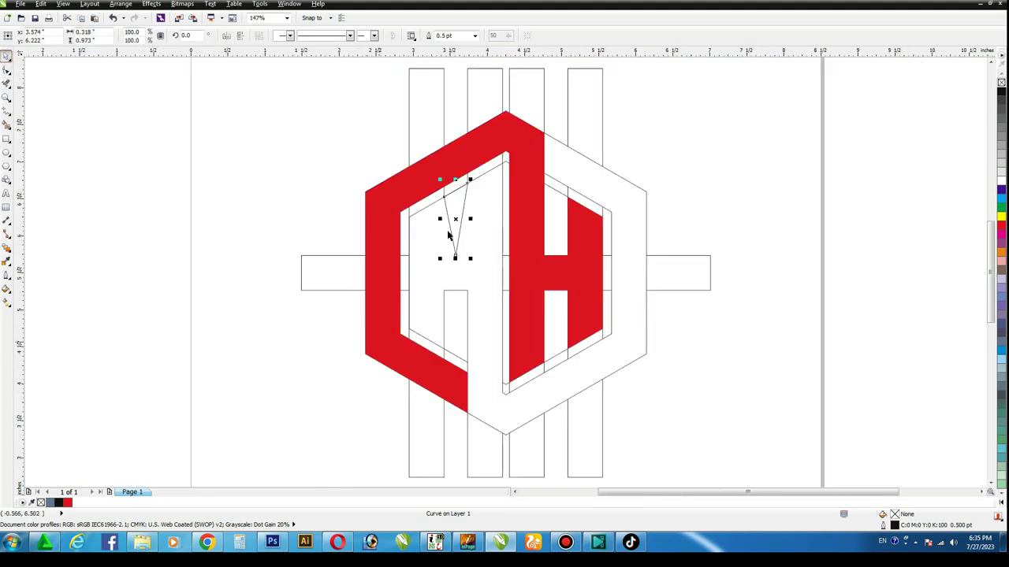
Duplicate the V-shaped triangle straight down into the lower notch, aligning its left corner with the notch's upper-left corner
{"action": "left_click", "coordinate": [317, 126]}
{"action": "key", "text": "F2"}
{"action": "left_click_drag", "start_coordinate": [341, 158], "coordinate": [554, 383]}
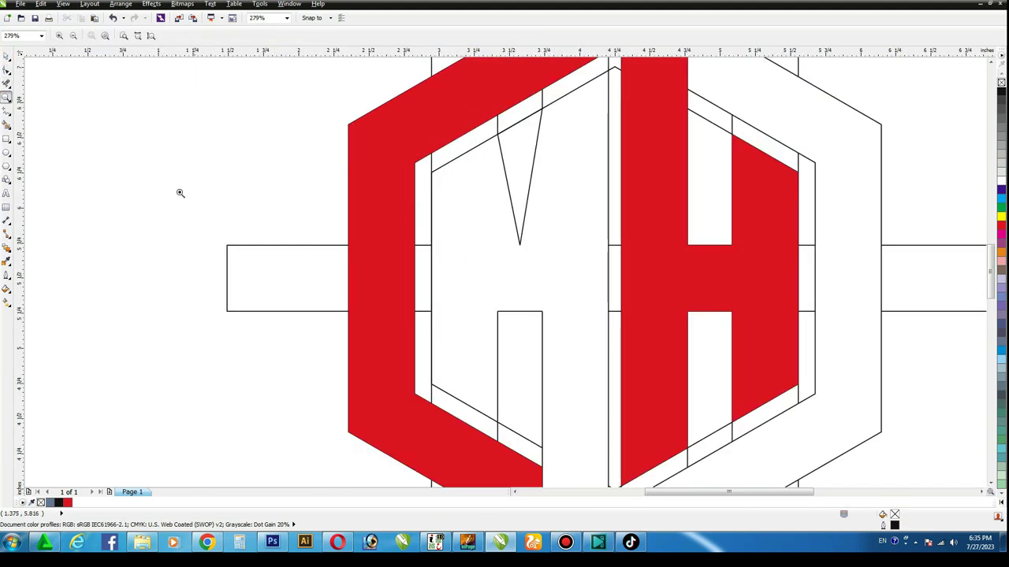
{"action": "left_click", "coordinate": [10, 58]}
{"action": "left_click_drag", "start_coordinate": [515, 181], "coordinate": [514, 357]}
{"action": "key", "text": "z"}
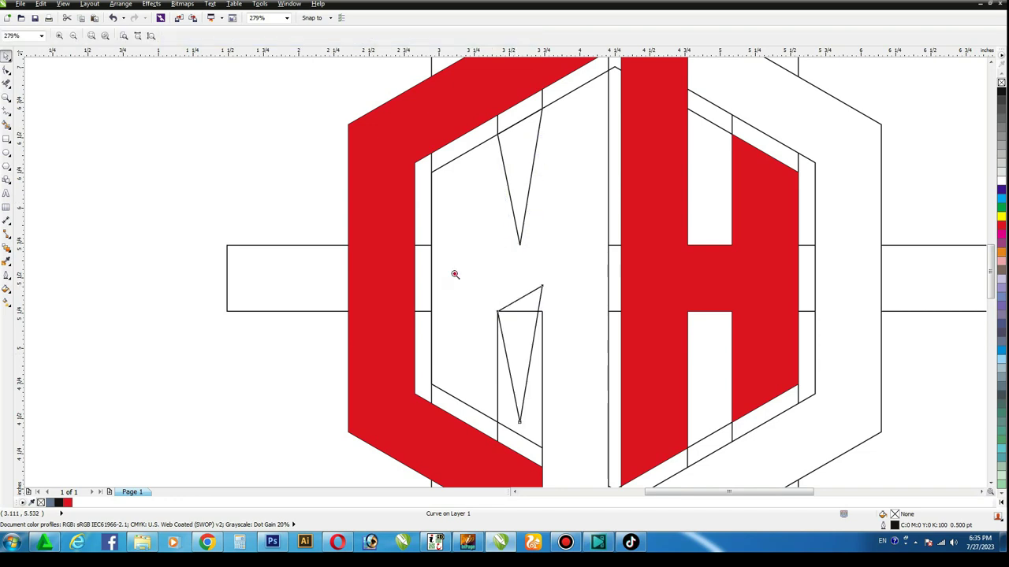
{"action": "left_click_drag", "start_coordinate": [452, 275], "coordinate": [584, 372]}
{"action": "left_click", "coordinate": [8, 58]}
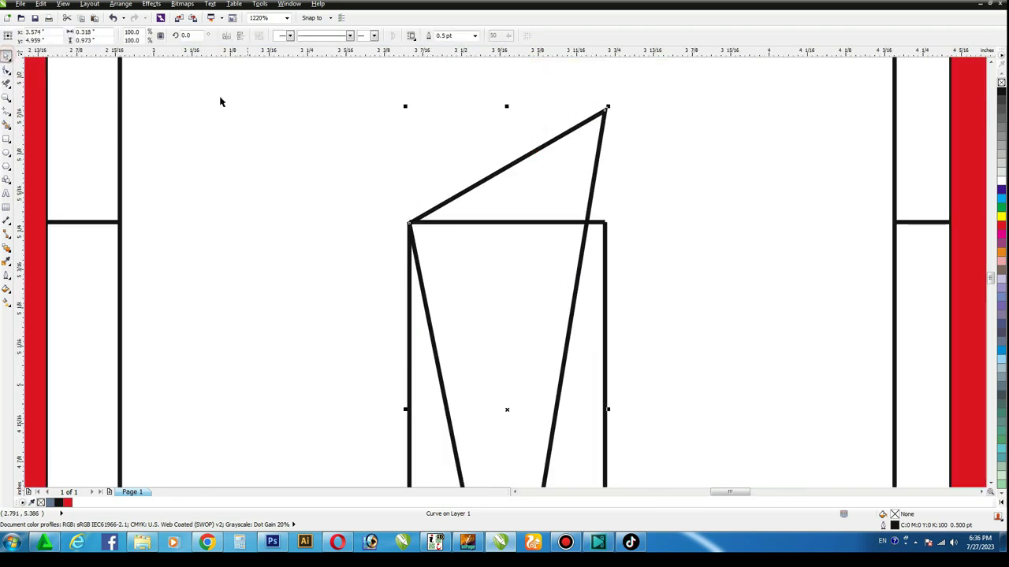
Move the copied triangle's upper corners onto the lower notch's two upper corners
{"action": "left_click", "coordinate": [6, 71]}
{"action": "left_click_drag", "start_coordinate": [605, 111], "coordinate": [605, 223]}
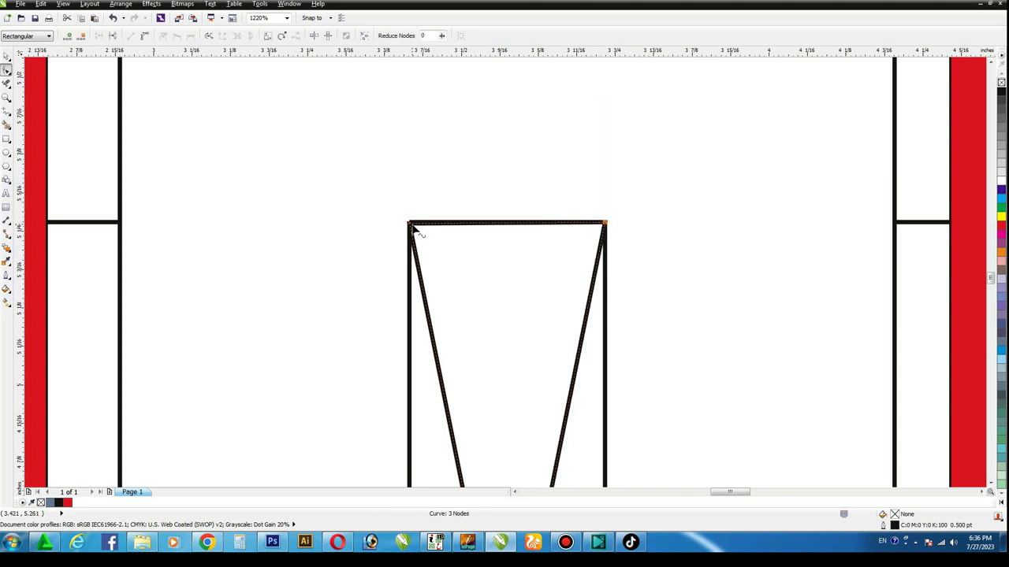
{"action": "mouse_move", "coordinate": [413, 226]}
{"action": "left_mouse_down"}
{"action": "mouse_move", "coordinate": [432, 236]}
{"action": "mouse_move", "coordinate": [410, 223]}
{"action": "left_mouse_up"}
{"action": "left_click", "coordinate": [7, 59]}
{"action": "key", "text": "F4"}
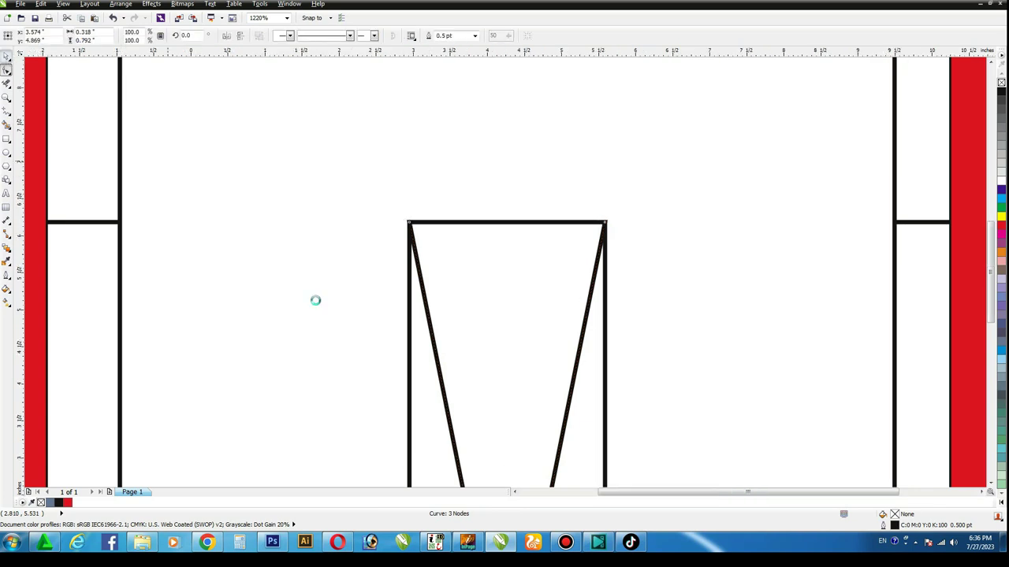
Delete the top edge shared by the lower notch and the copied triangle to open the M's centre point
{"action": "key", "text": "F2"}
{"action": "left_click_drag", "start_coordinate": [245, 116], "coordinate": [622, 389]}
{"action": "left_click", "coordinate": [7, 56]}
{"action": "left_click", "coordinate": [6, 83]}
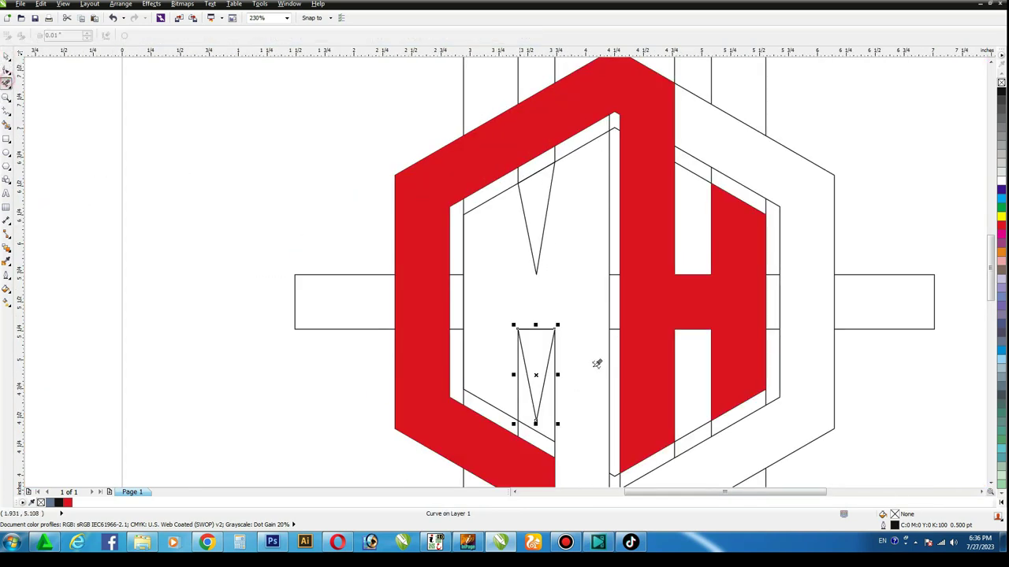
{"action": "left_click", "coordinate": [517, 381]}
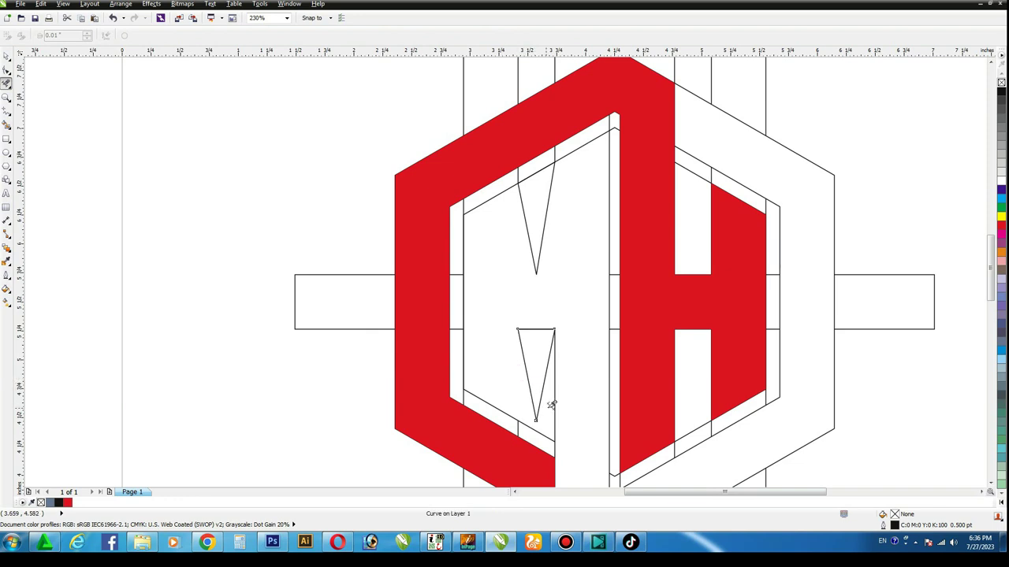
{"action": "left_click", "coordinate": [536, 330]}
{"action": "left_click", "coordinate": [6, 56]}
{"action": "left_click", "coordinate": [32, 102]}
Smart-fill the joined M and right-hand hexagon band with the blue-grey fill
{"action": "left_click", "coordinate": [6, 124]}
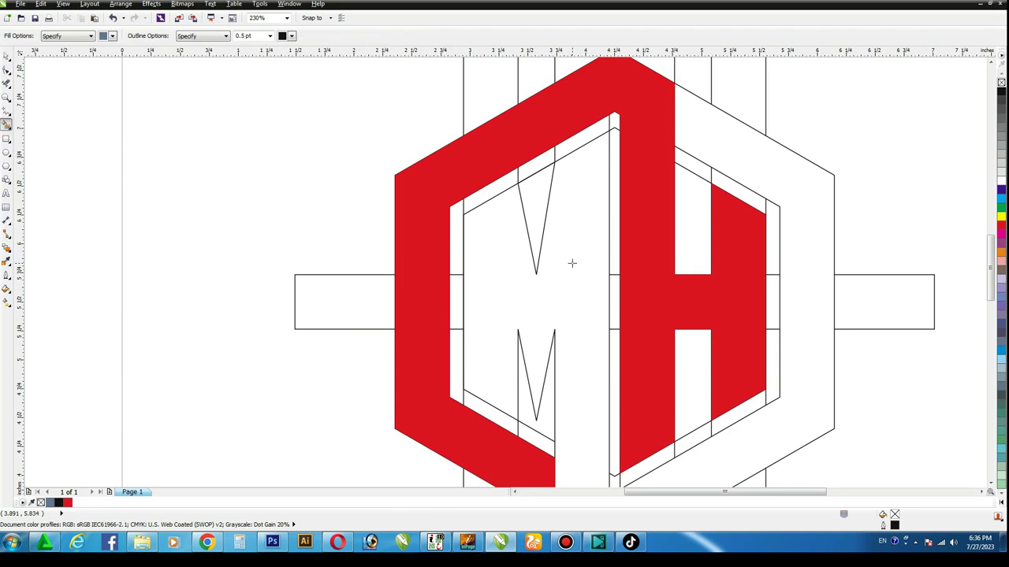
{"action": "left_click", "coordinate": [572, 263]}
{"action": "left_click", "coordinate": [6, 59]}
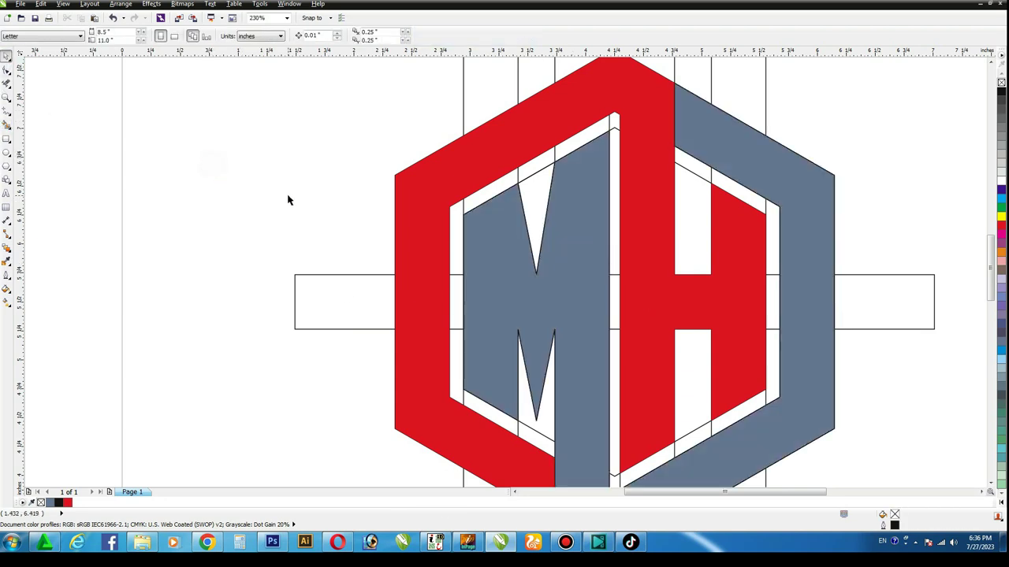
Move the red and blue-grey shapes together to the right of the construction lines, and delete all the leftover construction lines
{"action": "scroll", "coordinate": [291, 195], "scroll_direction": "down", "scroll_amount": 4}
{"action": "left_click", "coordinate": [390, 178]}
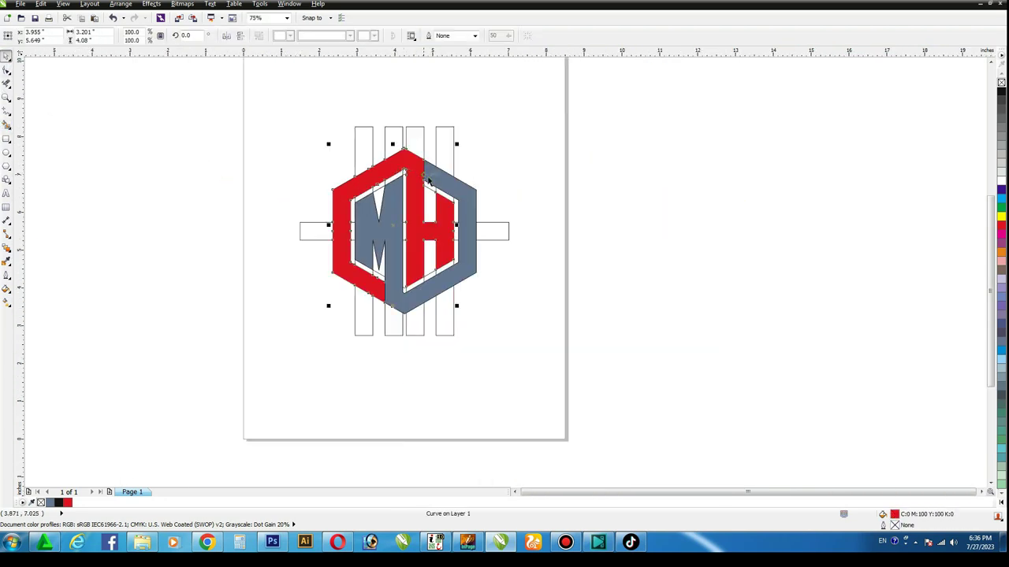
{"action": "left_click", "coordinate": [444, 184], "text": "shift"}
{"action": "key", "text": "F10"}
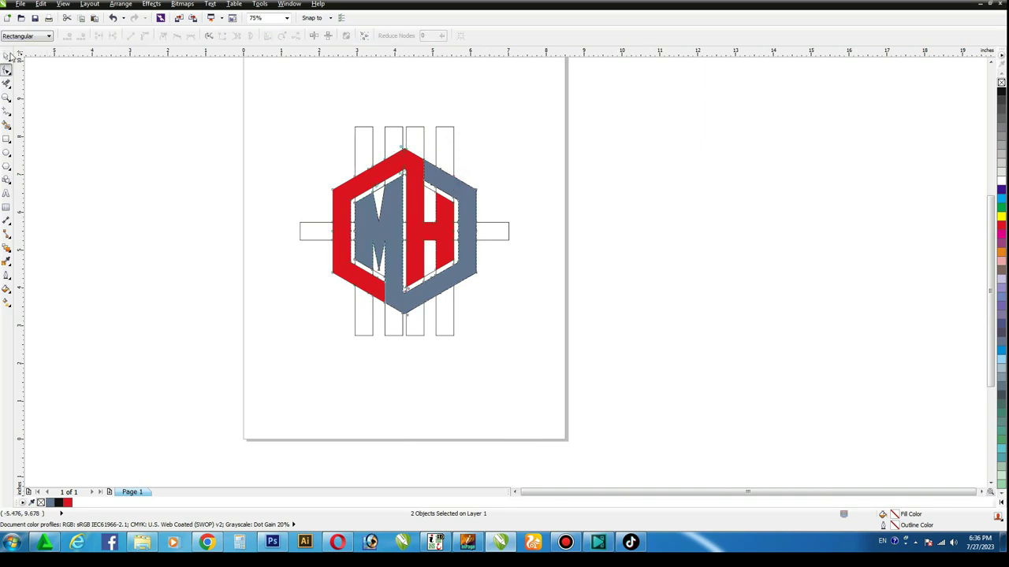
{"action": "left_click", "coordinate": [7, 58]}
{"action": "left_click_drag", "start_coordinate": [552, 181], "coordinate": [673, 180]}
{"action": "left_click", "coordinate": [432, 134]}
{"action": "left_click_drag", "start_coordinate": [241, 107], "coordinate": [527, 395]}
{"action": "key", "text": "Delete"}
Centre the two-part logo on the page
{"action": "left_click_drag", "start_coordinate": [461, 108], "coordinate": [759, 354]}
{"action": "key", "text": "p"}
{"action": "key", "text": "shift+F2"}
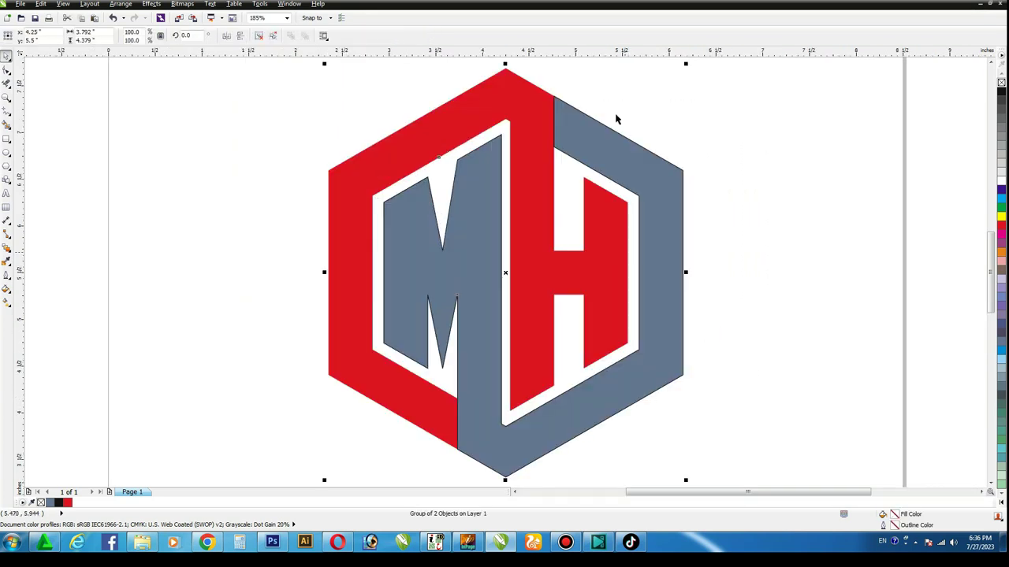
Ungroup the logo and recolour the M and right-hand band dark blue
{"action": "left_click", "coordinate": [259, 36]}
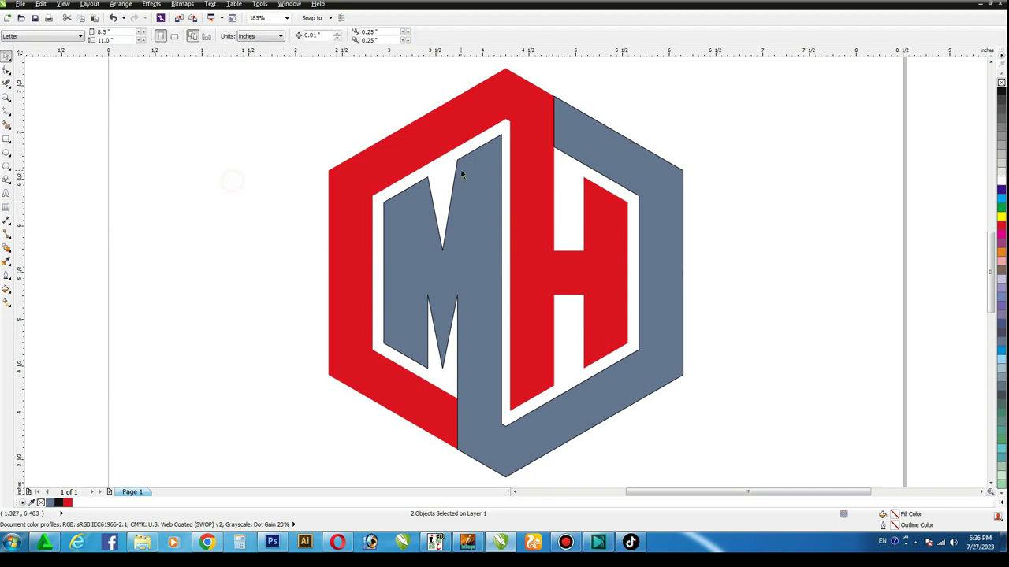
{"action": "left_click", "coordinate": [461, 170]}
{"action": "left_click", "coordinate": [1001, 192]}
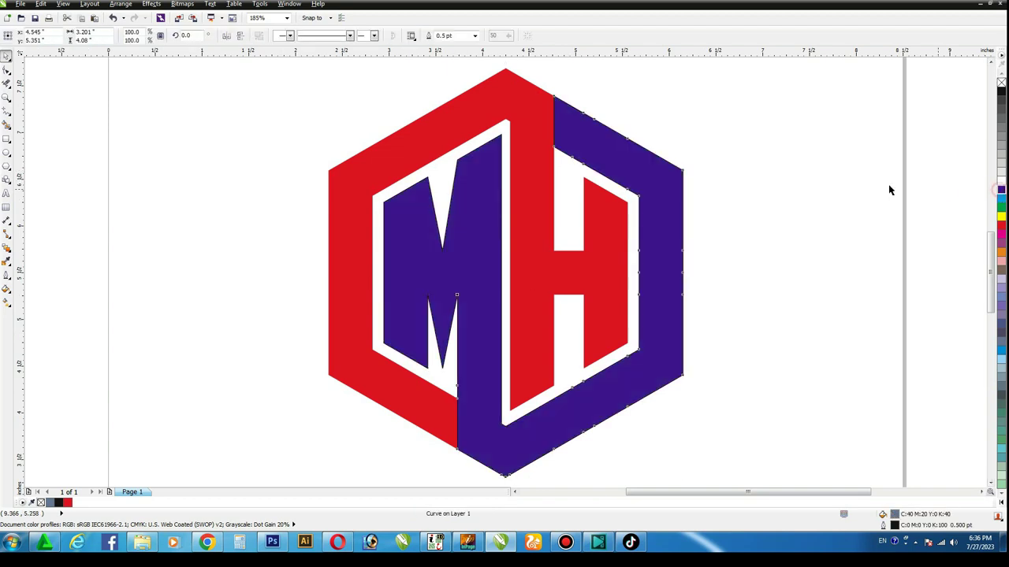
Remove the outline from the dark blue M and right-hand band
{"action": "right_click", "coordinate": [999, 82]}
{"action": "left_click", "coordinate": [811, 139]}
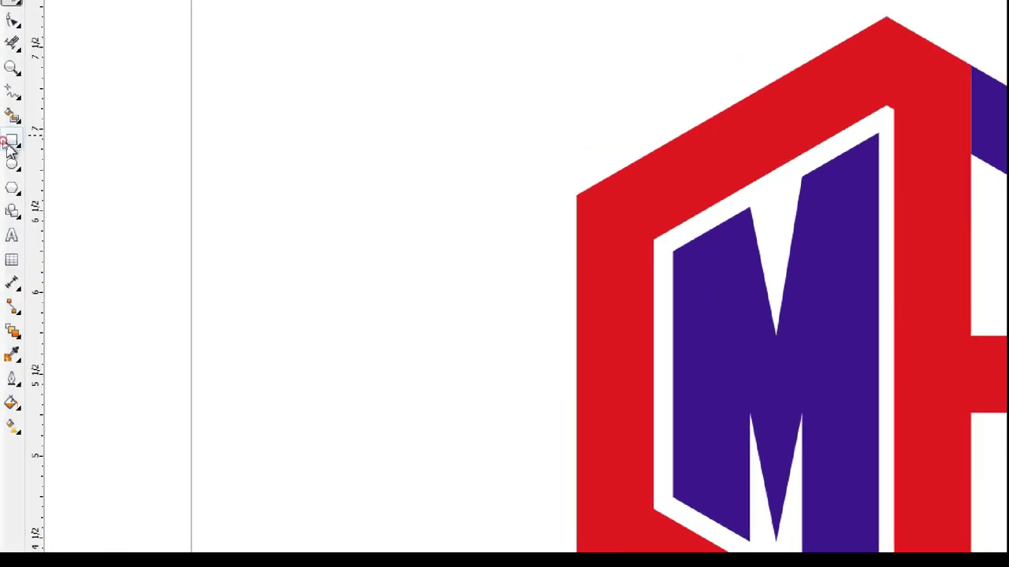
Draw a thin upright rectangle about 0.1 in wide across the dark blue band's upper end, heighten it, and copy it onto the red band's lower end
{"action": "left_click", "coordinate": [6, 139]}
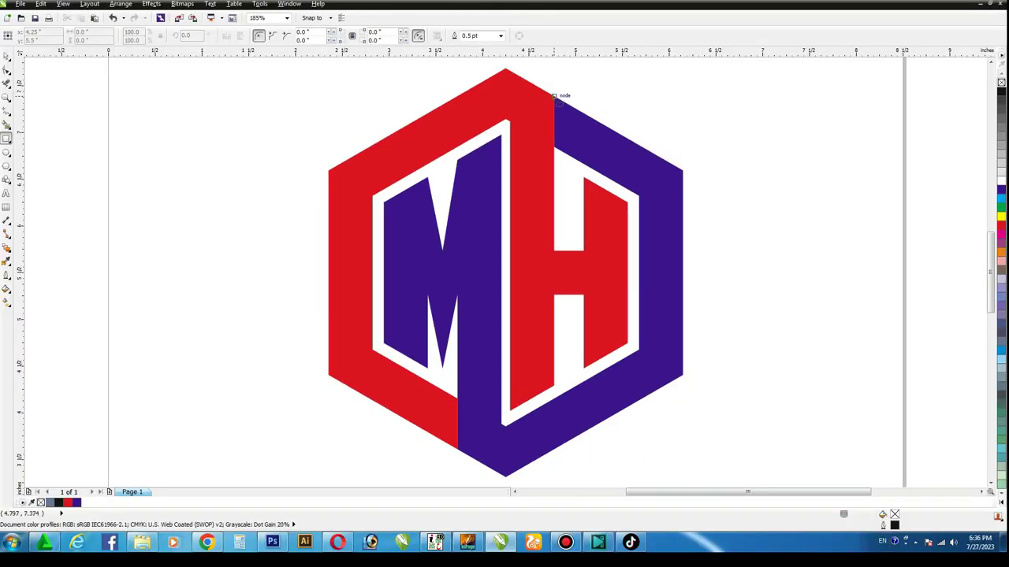
{"action": "left_click_drag", "start_coordinate": [554, 96], "coordinate": [564, 155]}
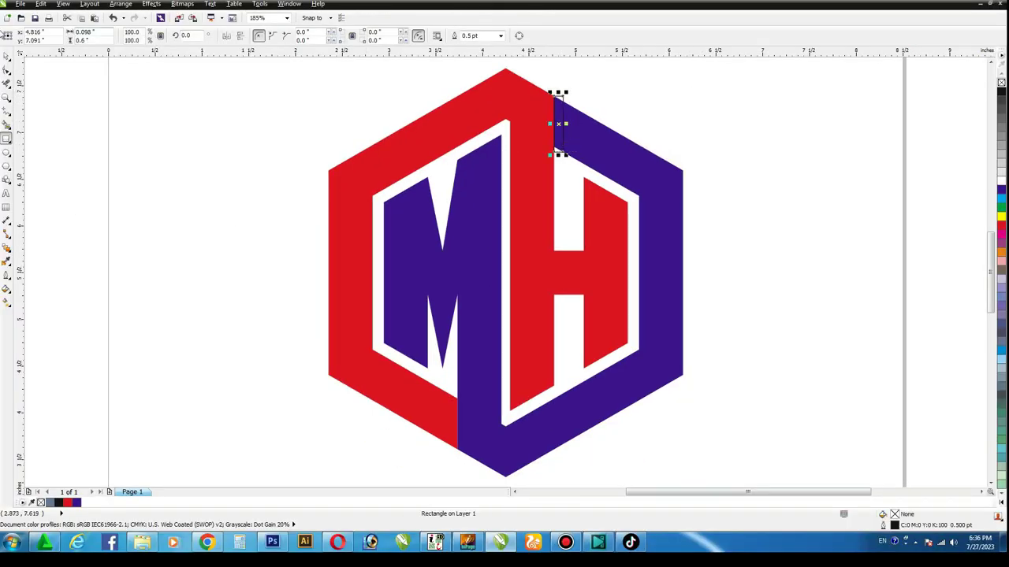
{"action": "left_click", "coordinate": [6, 56]}
{"action": "left_click_drag", "start_coordinate": [558, 90], "coordinate": [561, 76]}
{"action": "left_click_drag", "start_coordinate": [556, 122], "coordinate": [456, 402]}
Trim the dark blue band's upper end with the upper rectangle, and delete that rectangle to leave a gap beside the red band
{"action": "left_click", "coordinate": [563, 91]}
{"action": "left_click", "coordinate": [597, 131], "text": "shift"}
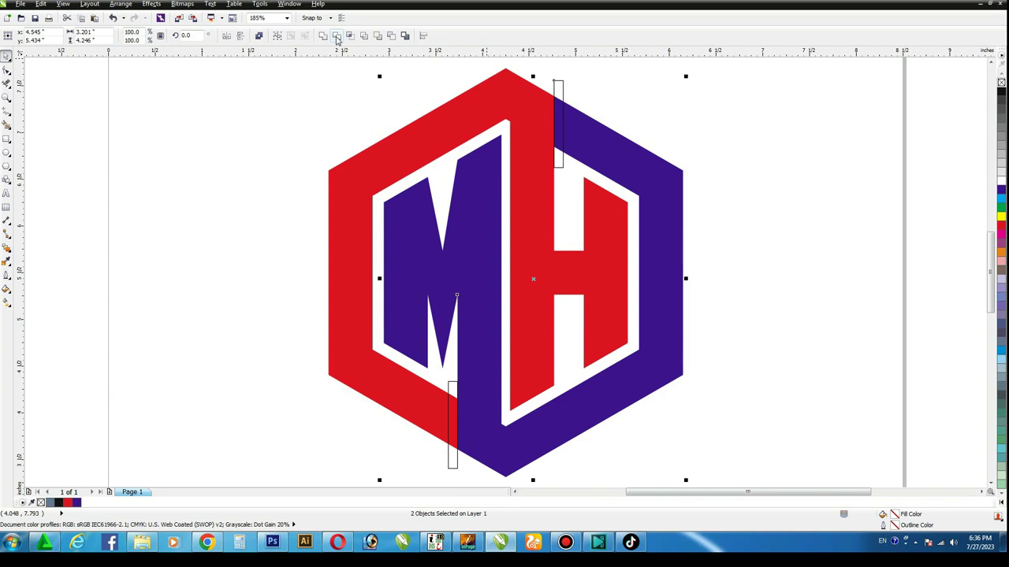
{"action": "left_click", "coordinate": [337, 57]}
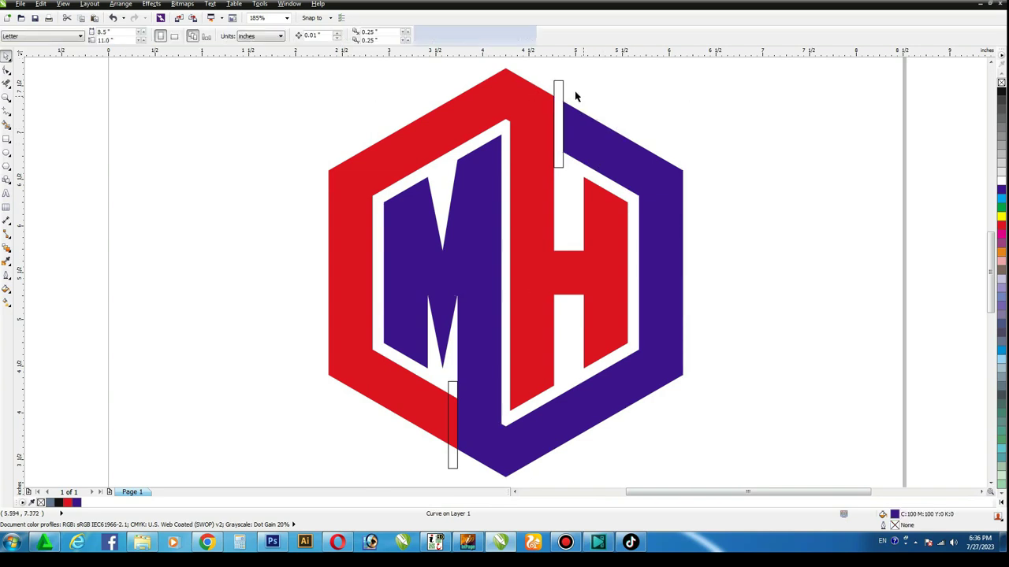
{"action": "left_click", "coordinate": [733, 148]}
{"action": "left_click", "coordinate": [562, 91]}
{"action": "key", "text": "Delete"}
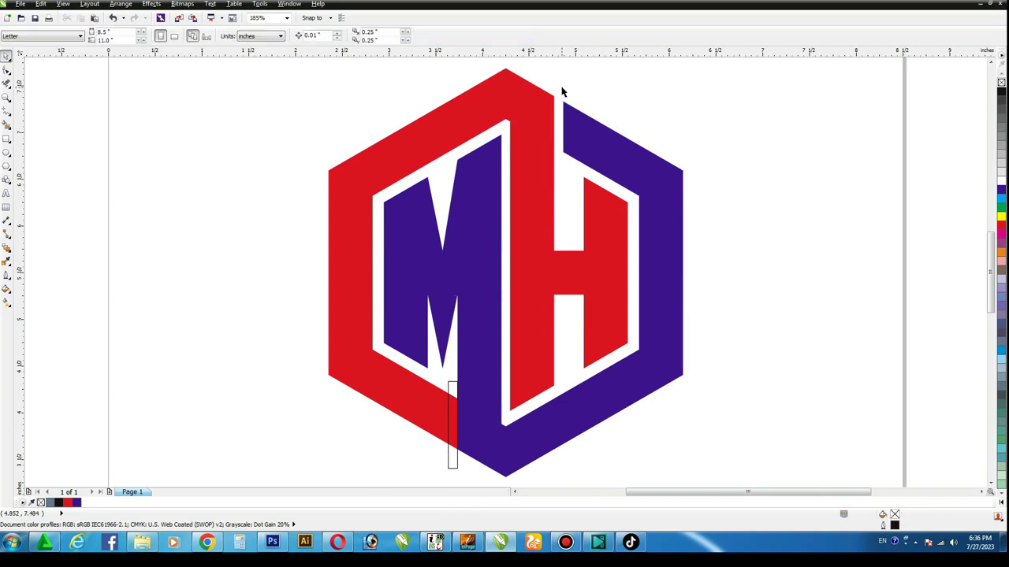
Trim the red band's lower end with the lower rectangle, and delete that rectangle to leave a gap beside the M
{"action": "left_click", "coordinate": [451, 388]}
{"action": "left_click", "coordinate": [396, 394], "text": "shift"}
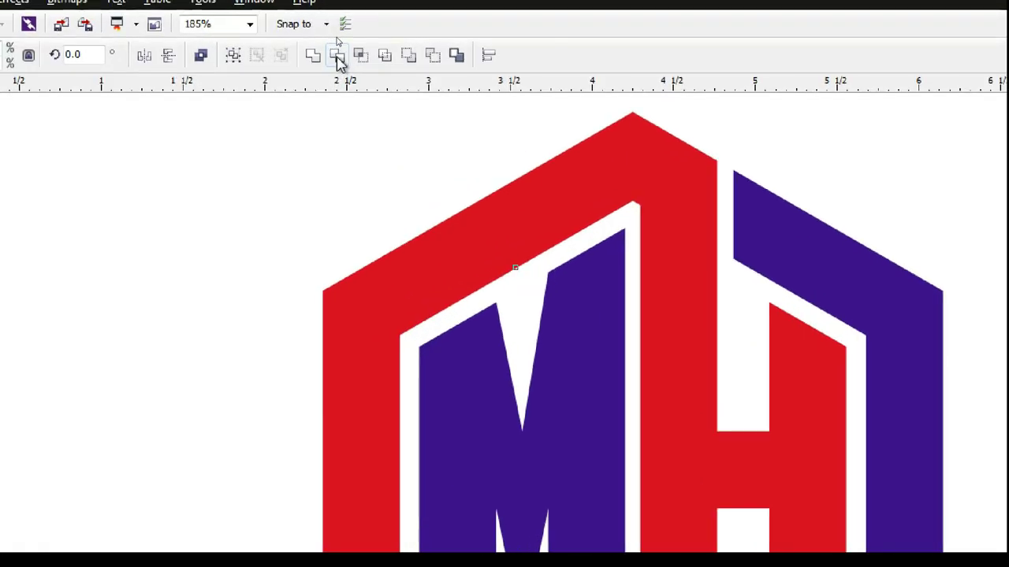
{"action": "left_click", "coordinate": [337, 36]}
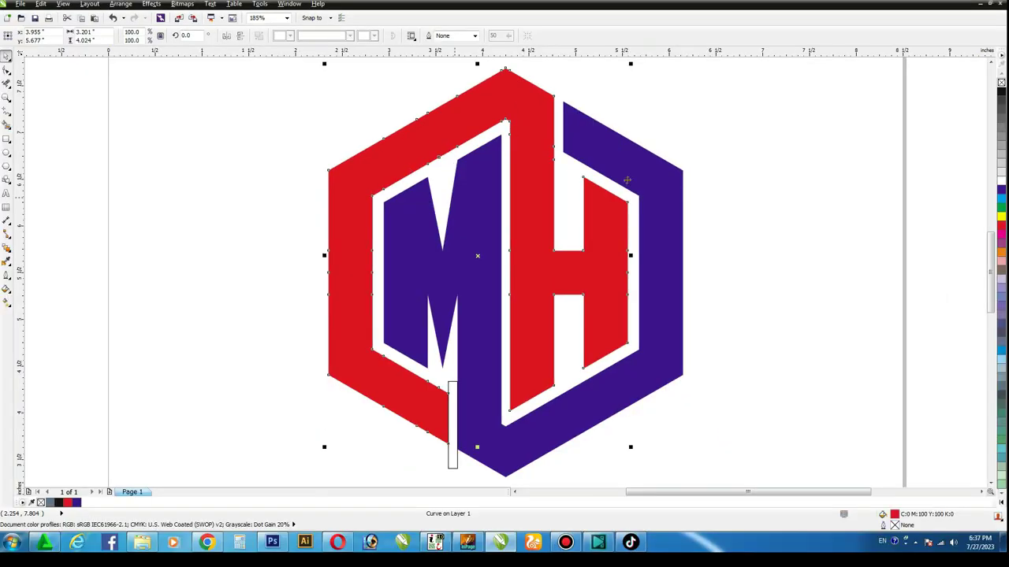
{"action": "left_click", "coordinate": [781, 96]}
{"action": "left_click", "coordinate": [452, 410]}
{"action": "key", "text": "Delete"}
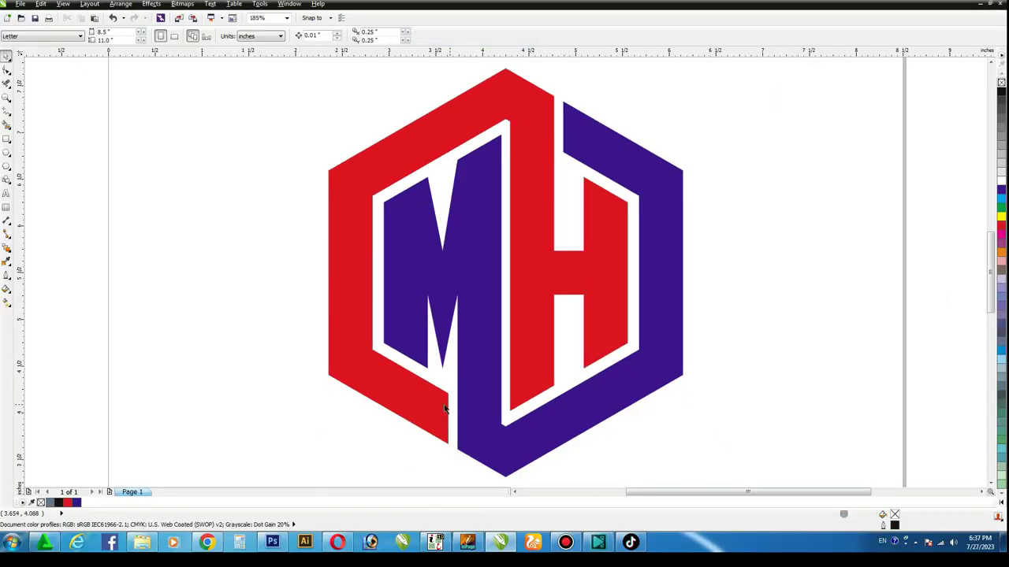
Round the red band's outer top tip and the dark blue band's outer bottom tip by deleting the nodes at each tip
{"action": "left_click", "coordinate": [488, 93]}
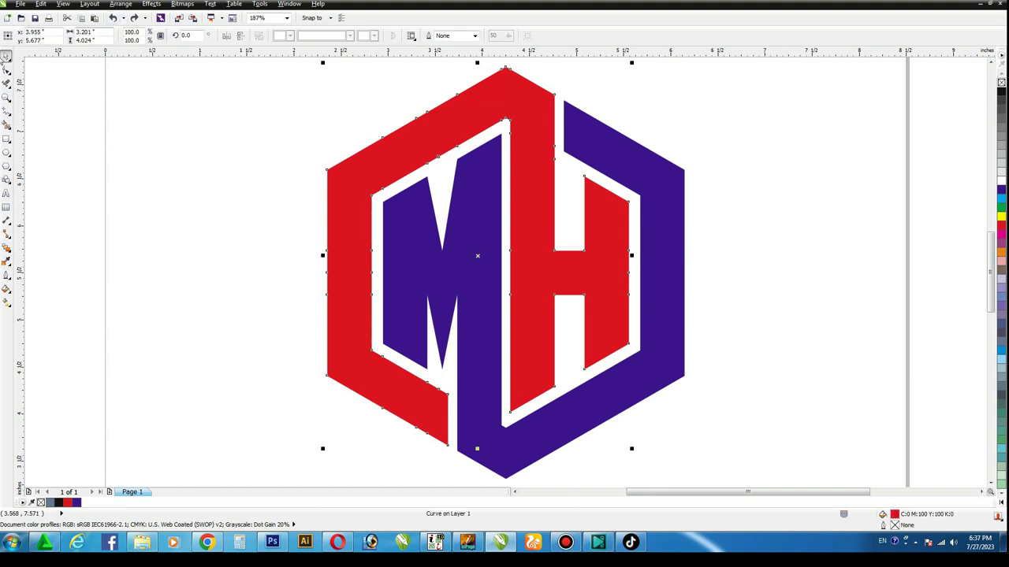
{"action": "left_click", "coordinate": [7, 69]}
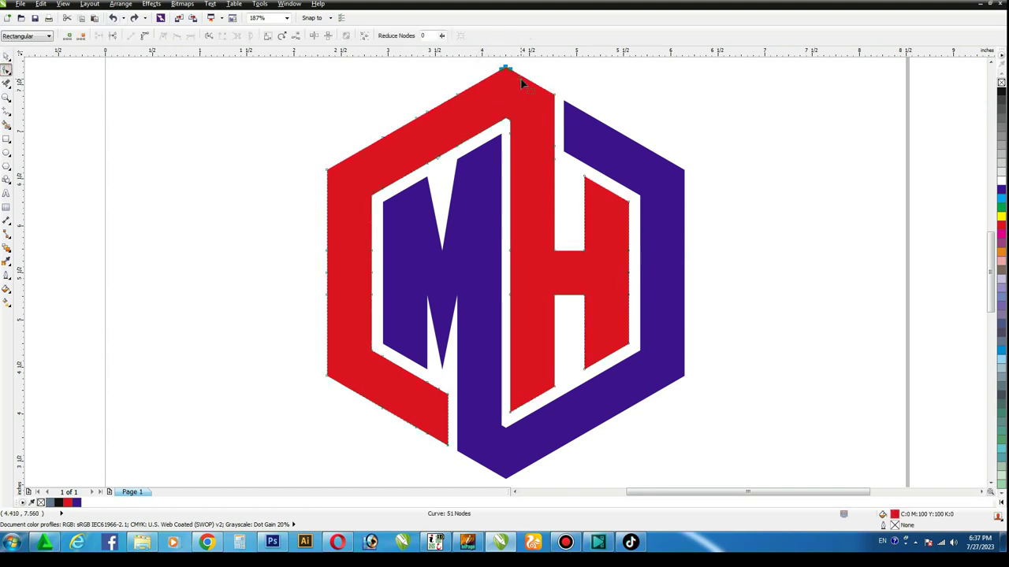
{"action": "left_click", "coordinate": [526, 459]}
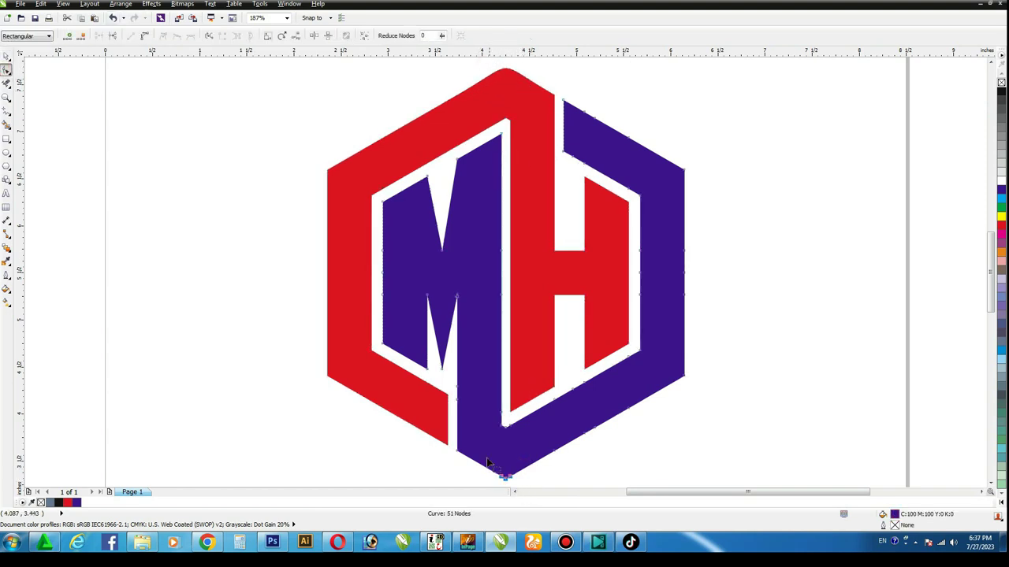
Round the dark blue shape's inner bottom corner by deleting its two corner nodes
{"action": "scroll", "coordinate": [487, 463], "scroll_direction": "down", "scroll_amount": 2}
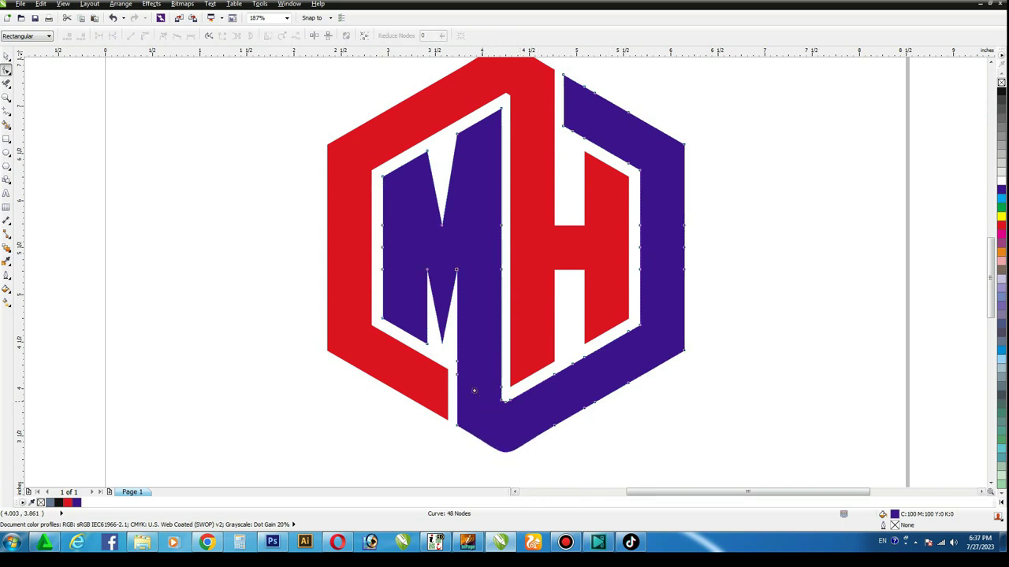
{"action": "key", "text": "z"}
{"action": "left_click_drag", "start_coordinate": [464, 378], "coordinate": [539, 414]}
{"action": "left_click", "coordinate": [6, 69]}
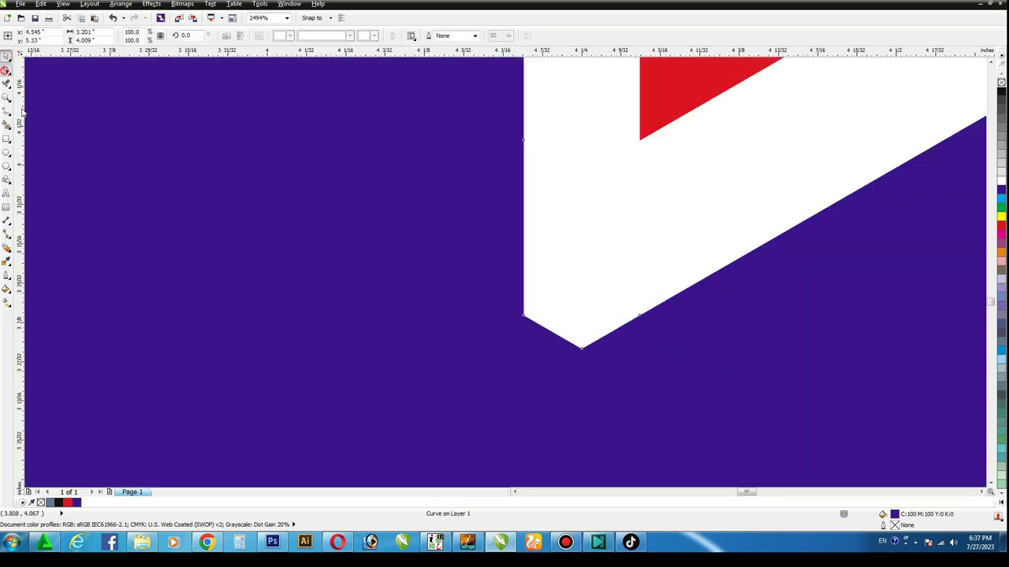
{"action": "left_click_drag", "start_coordinate": [590, 373], "coordinate": [596, 375]}
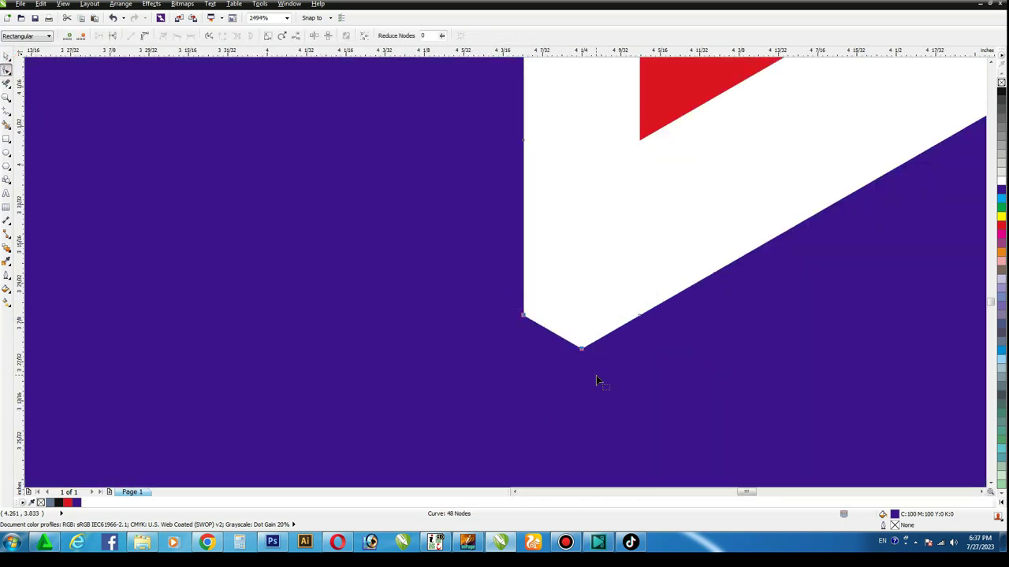
{"action": "key", "text": "Delete"}
Round the red shape's inner top corner by deleting its two corner nodes, and leave the finished logo deselected
{"action": "key", "text": "F4"}
{"action": "key", "text": "z"}
{"action": "left_click_drag", "start_coordinate": [443, 94], "coordinate": [541, 165]}
{"action": "left_click", "coordinate": [6, 56]}
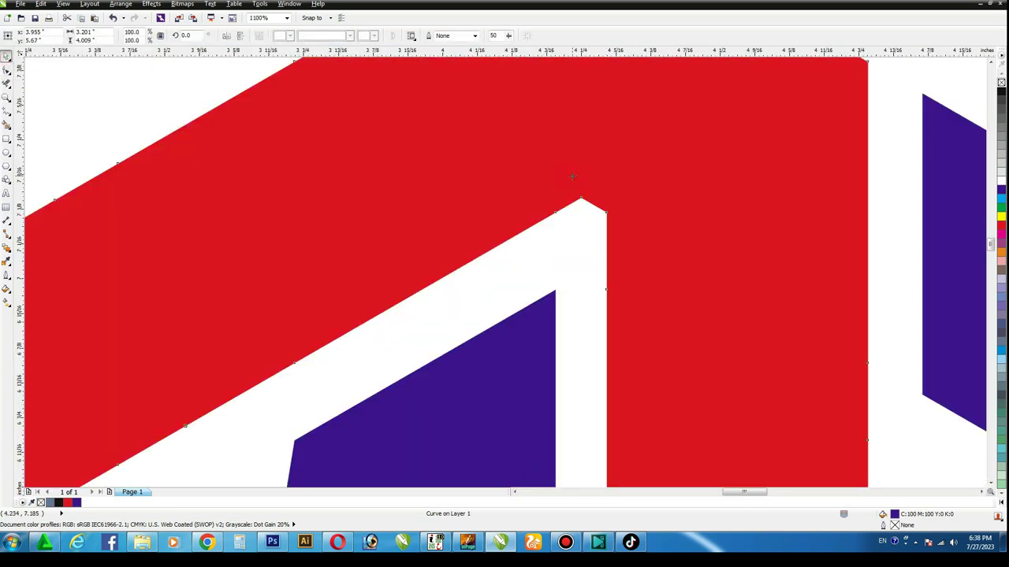
{"action": "key", "text": "Tab"}
{"action": "left_click", "coordinate": [7, 69]}
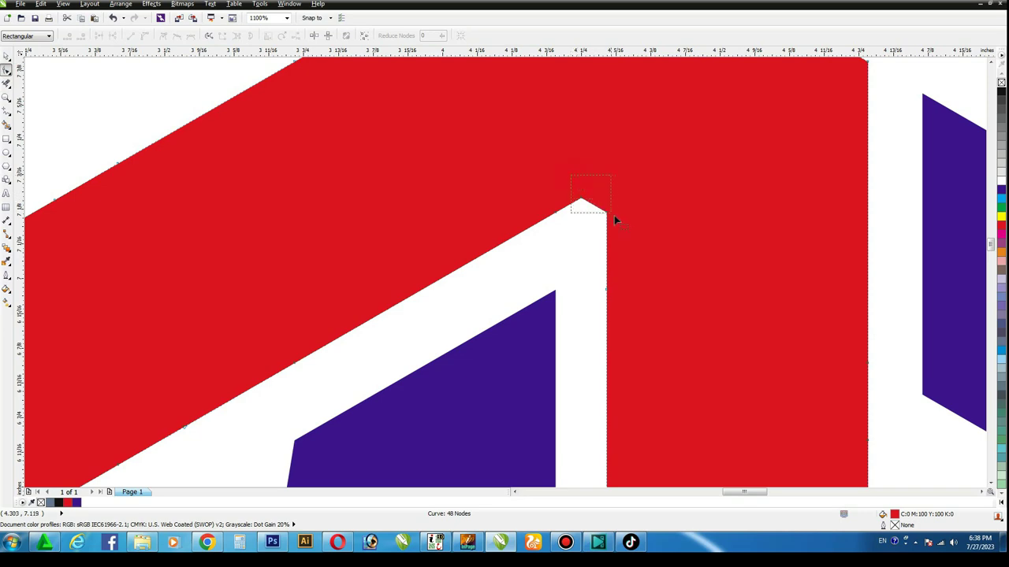
{"action": "left_click_drag", "start_coordinate": [613, 215], "coordinate": [617, 219]}
{"action": "key", "text": "Delete"}
{"action": "key", "text": "F4"}
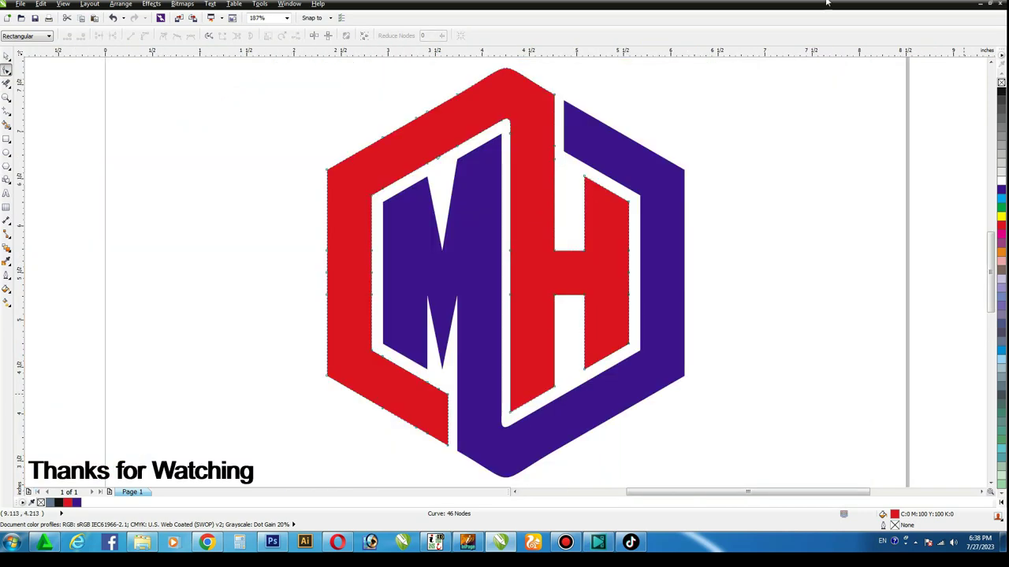
{"action": "left_click", "coordinate": [6, 57]}
{"action": "left_click", "coordinate": [781, 100]}
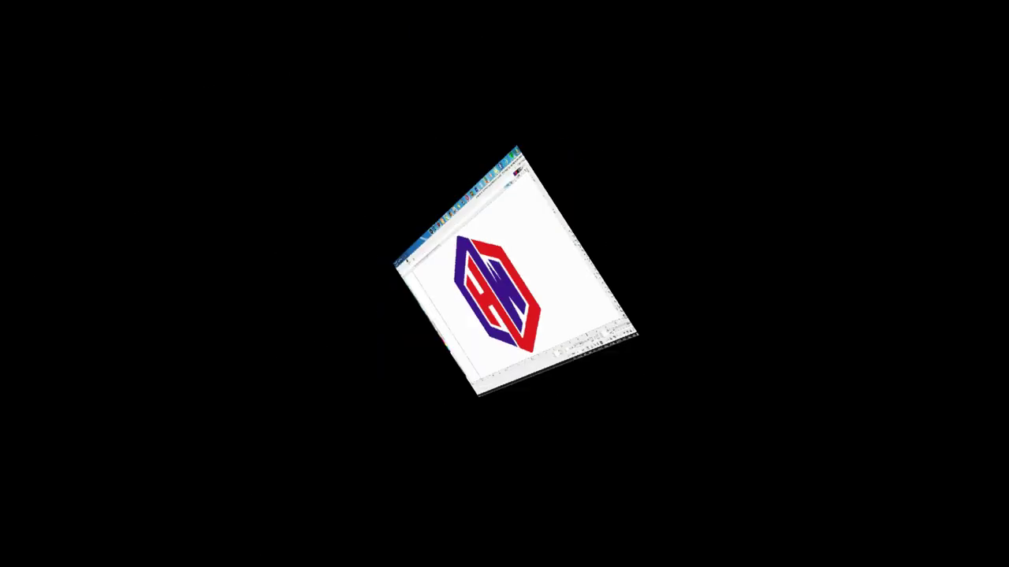